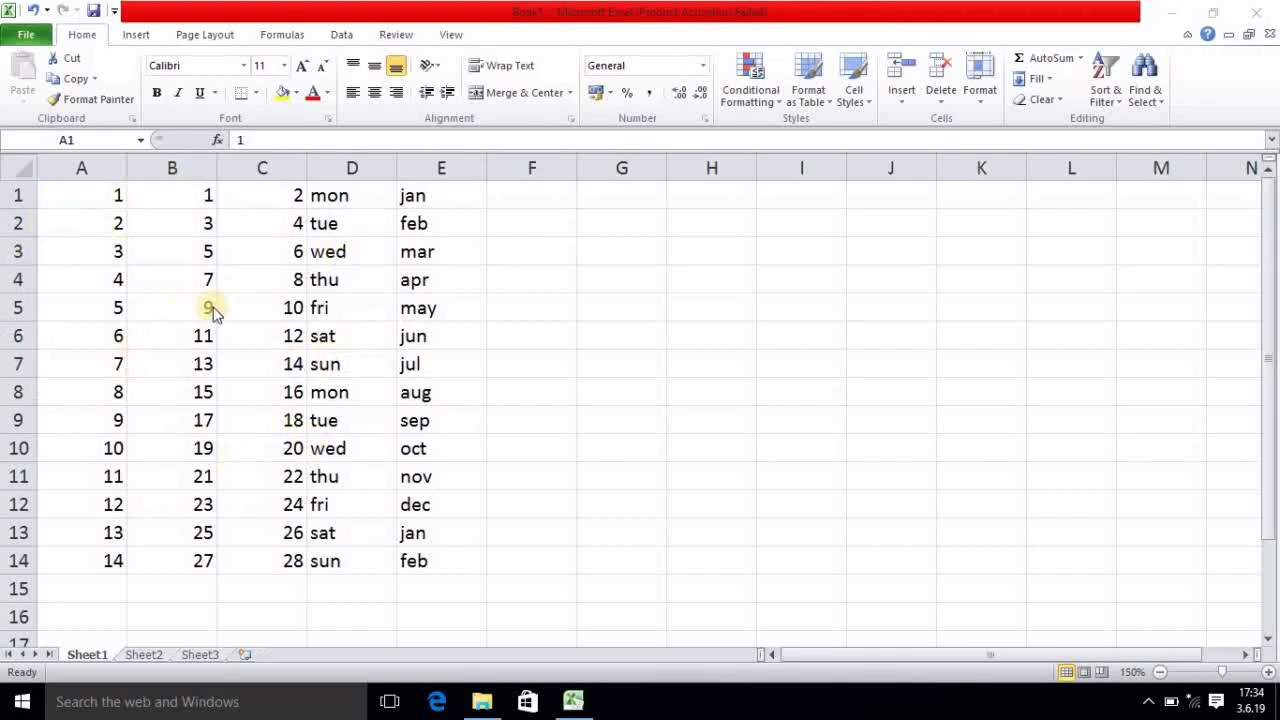
Step: Insert a blank cell at A1, shifting row 1 one column right
left_click(83, 195)
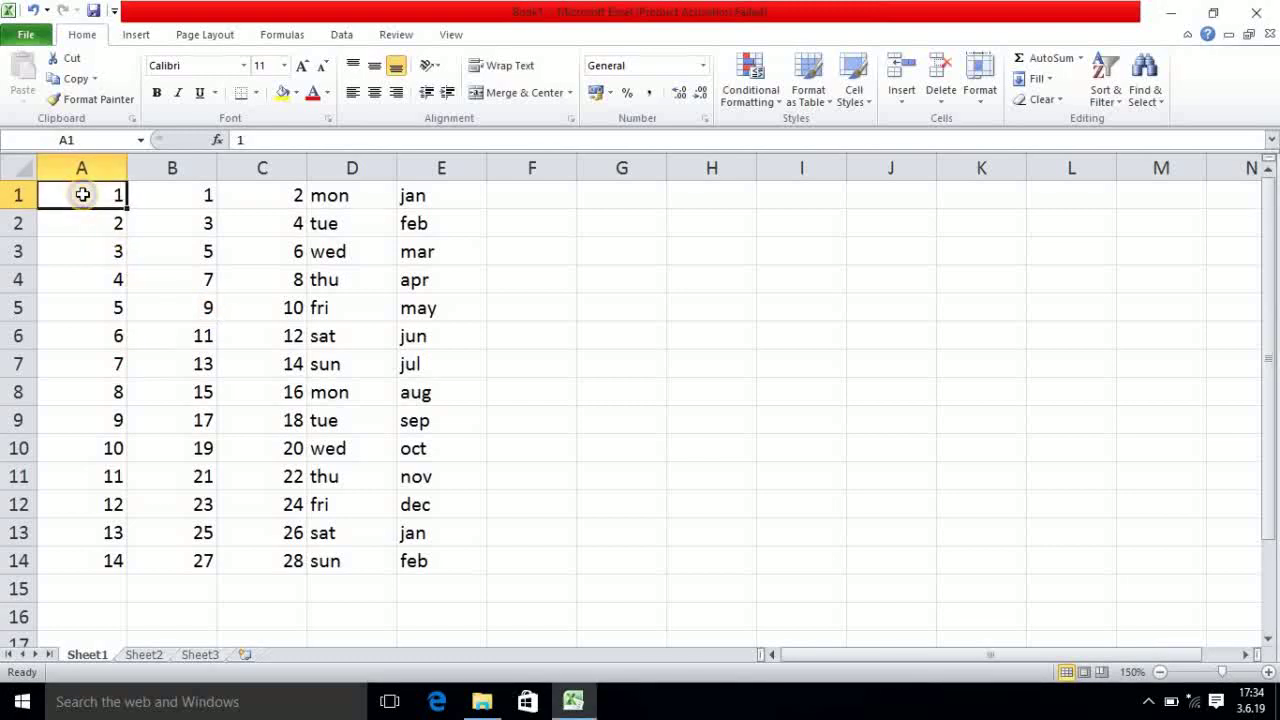
right_click(83, 195)
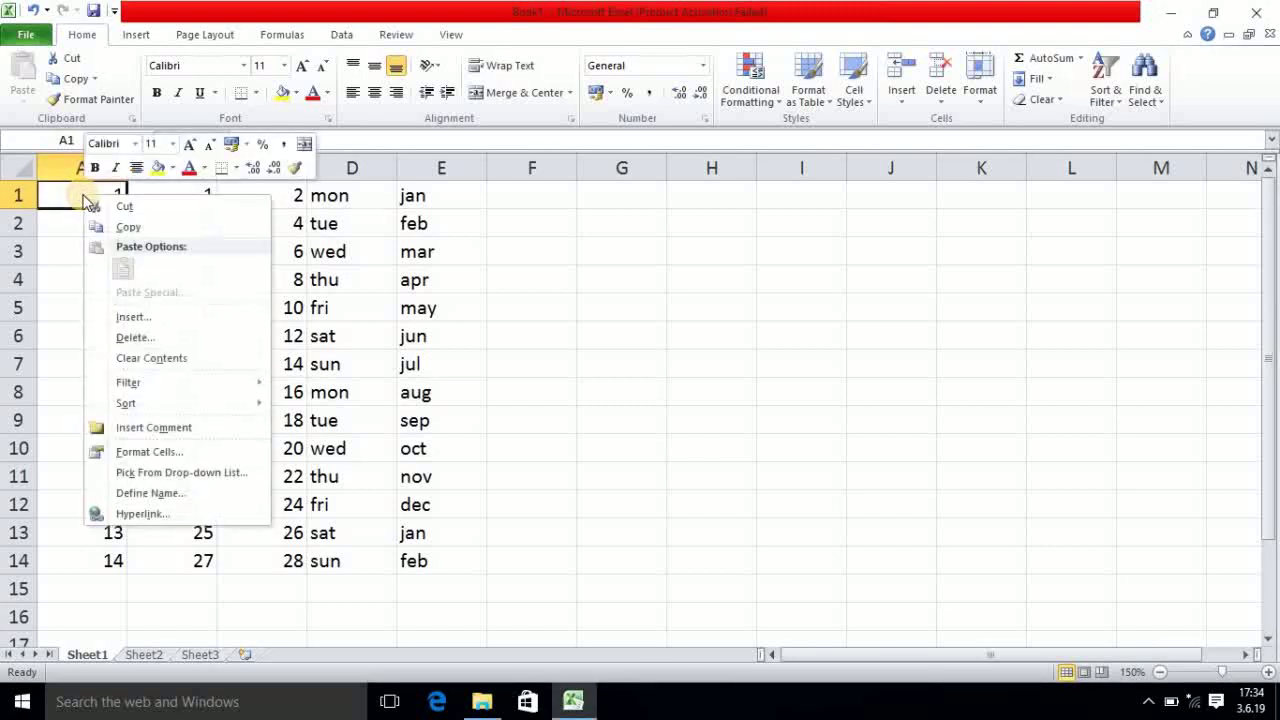
left_click(134, 318)
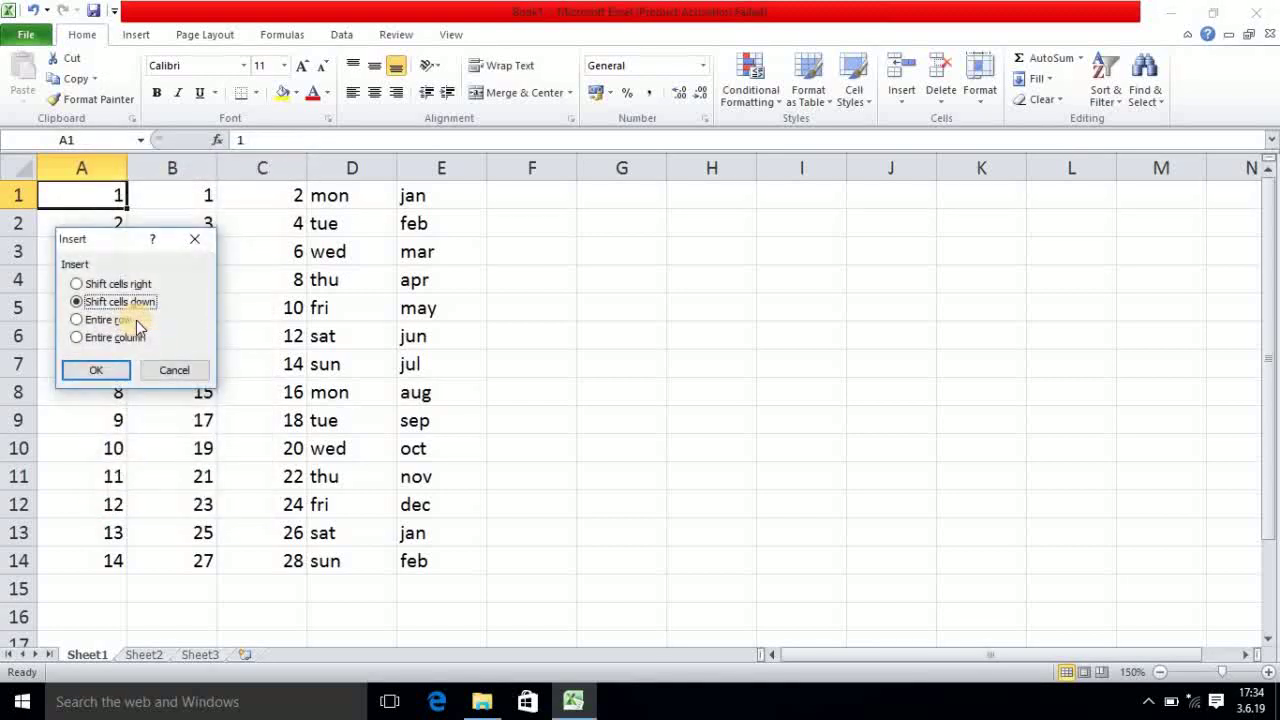
left_click(78, 285)
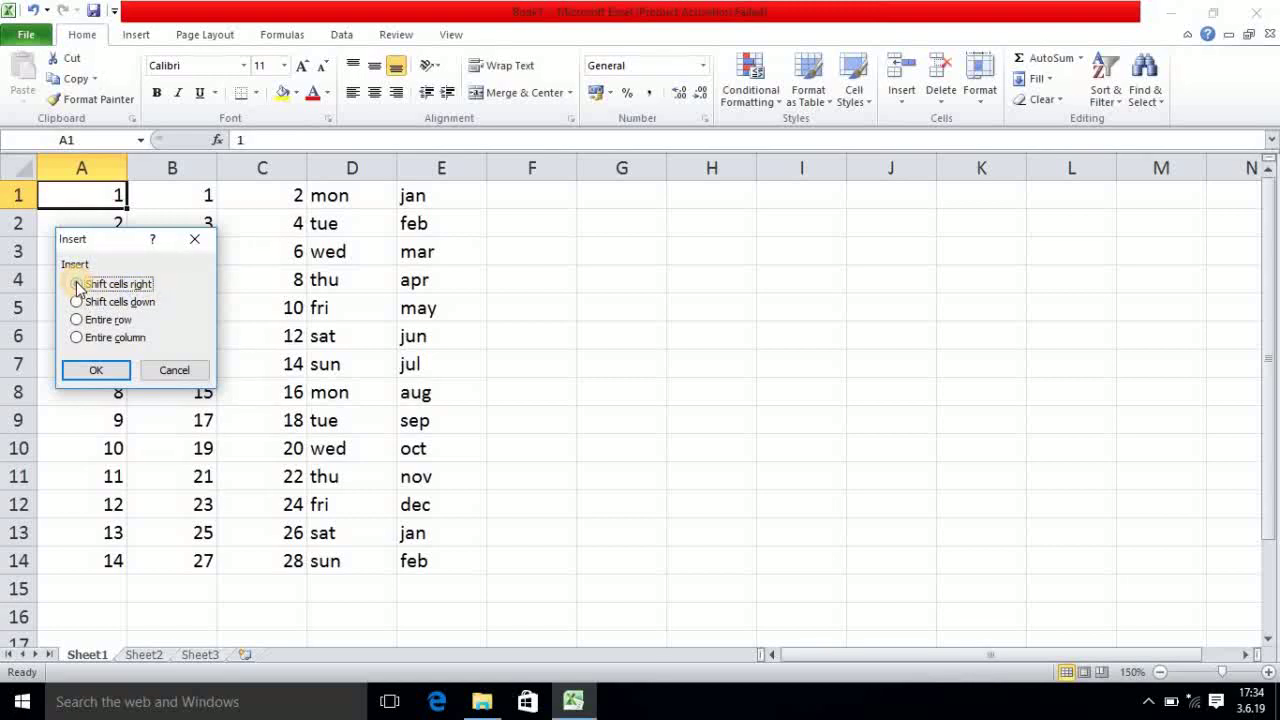
left_click(100, 371)
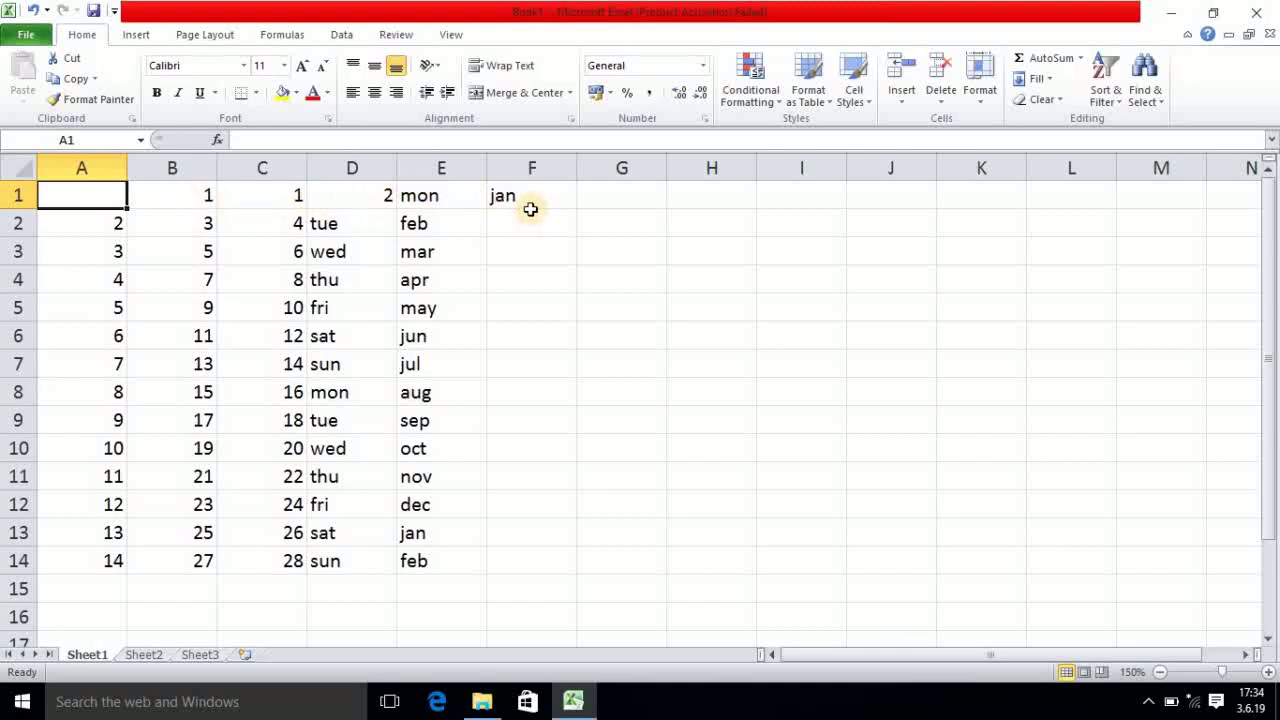
Step: Insert another blank cell at A1, shifting column A down so A1 and A2 are empty
right_click(96, 196)
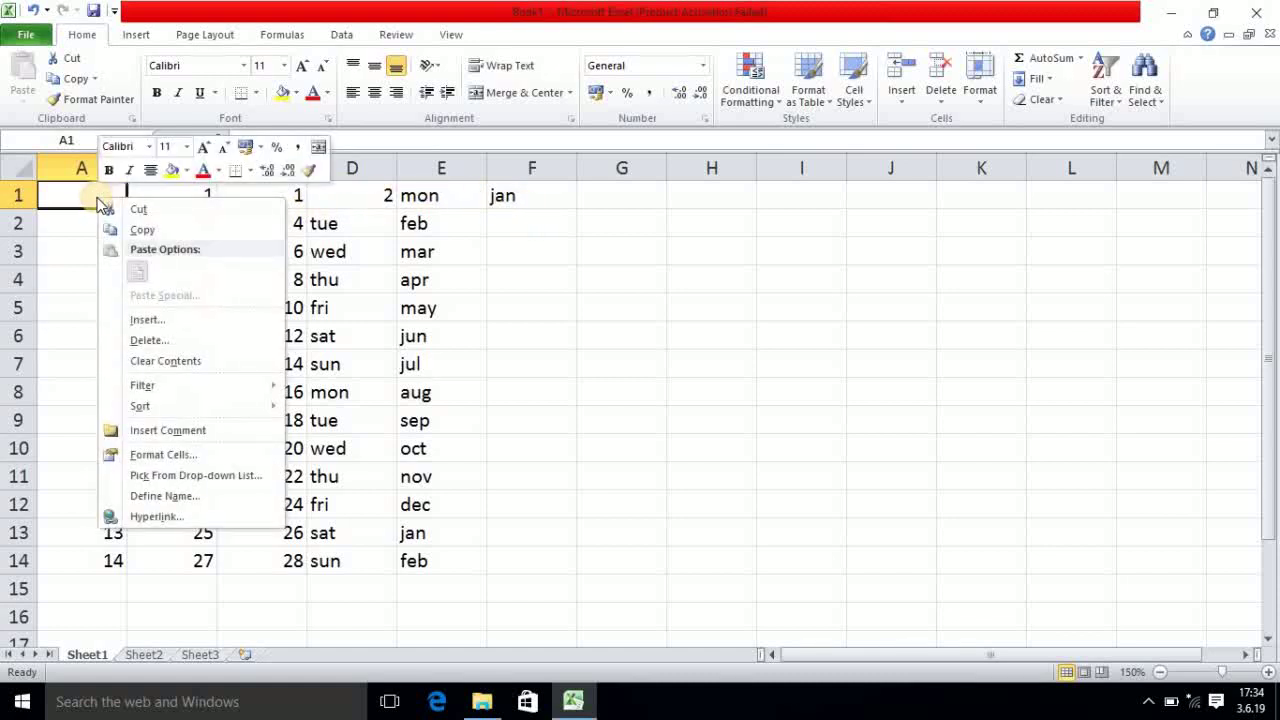
left_click(149, 319)
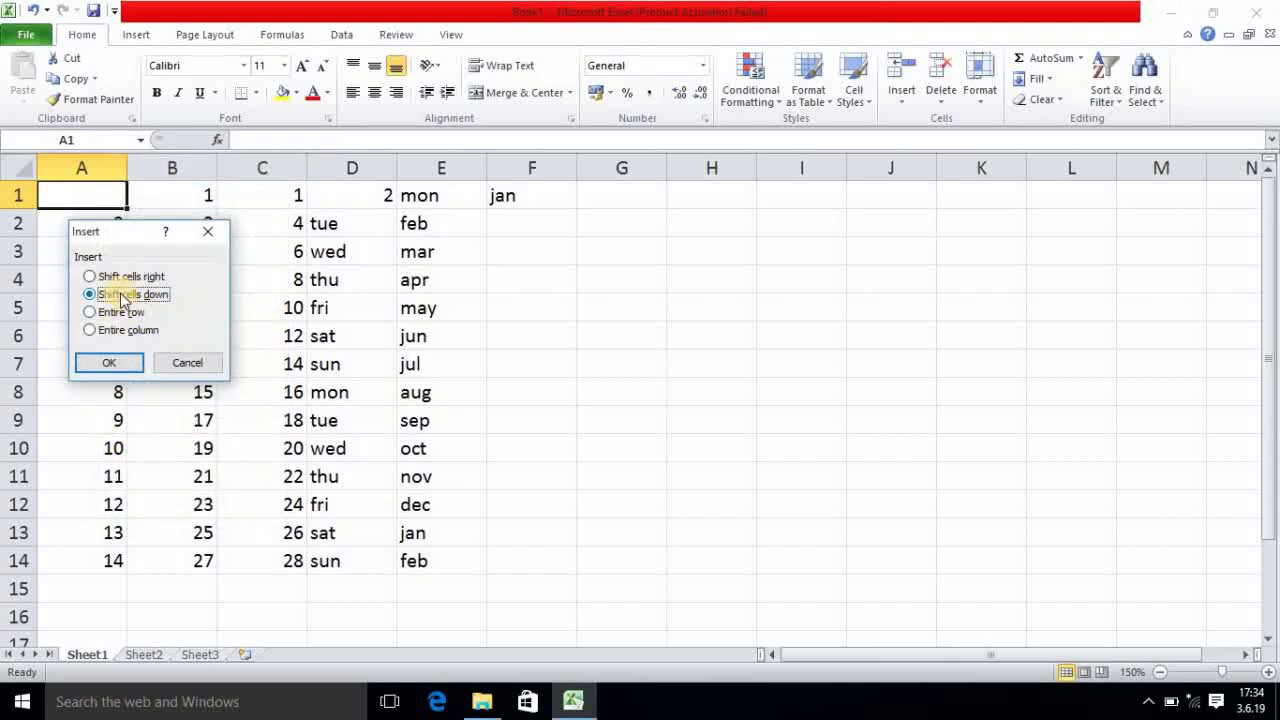
left_click(120, 364)
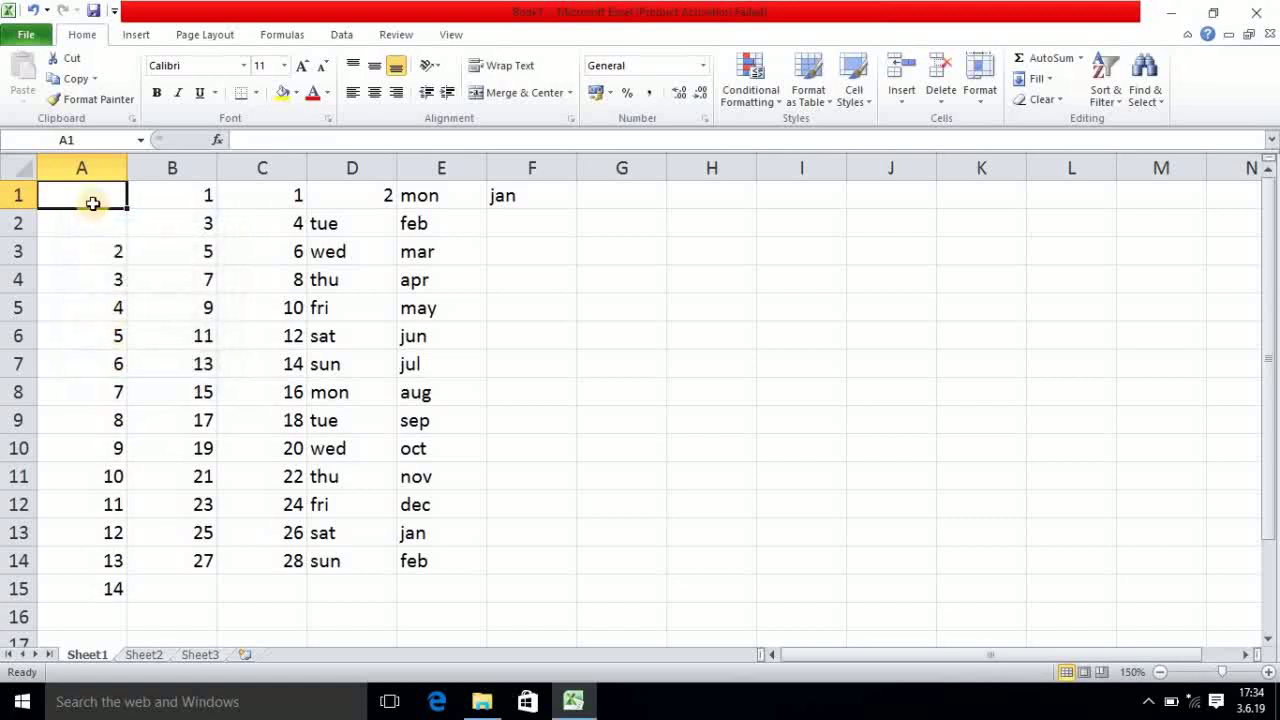
left_click(109, 226)
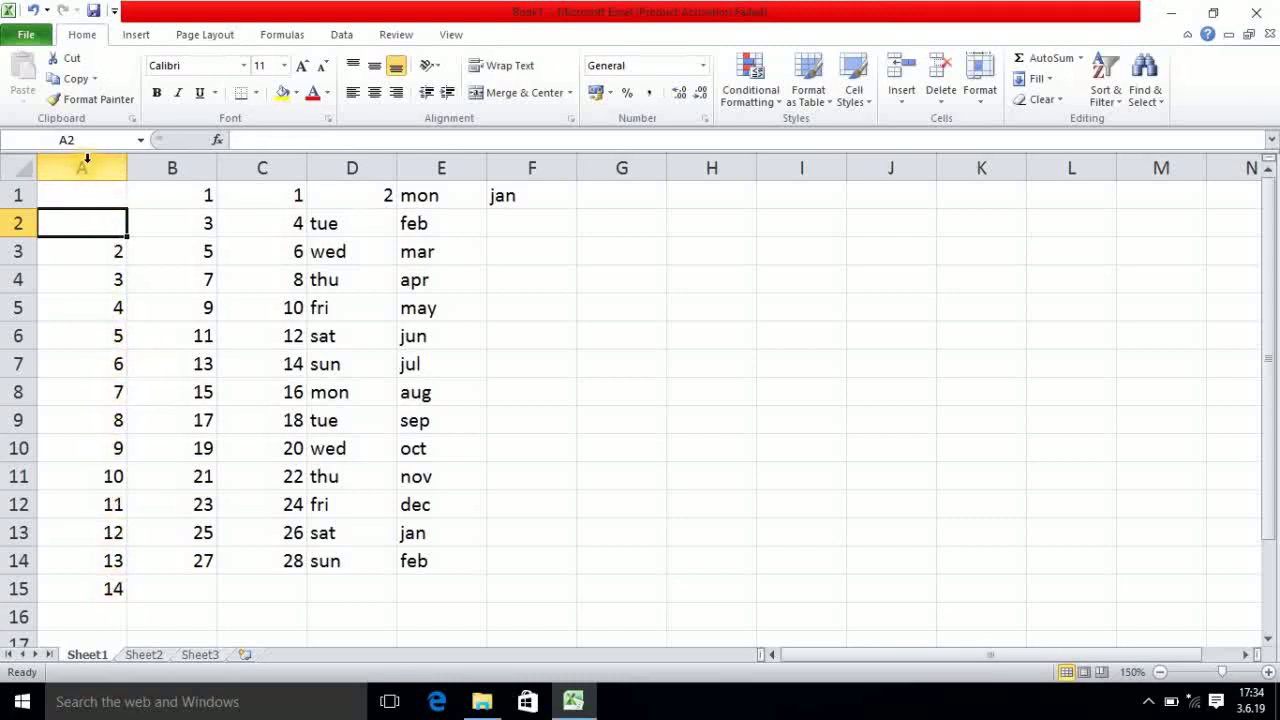
left_click(88, 200)
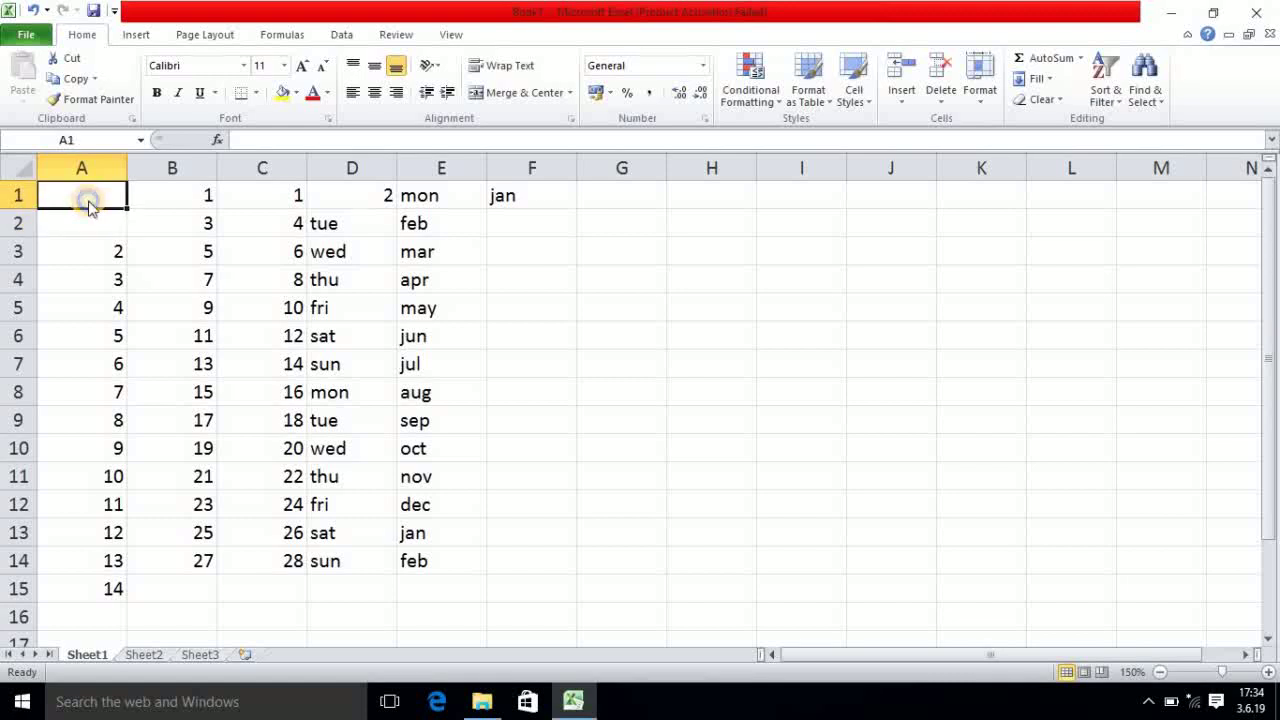
right_click(88, 200)
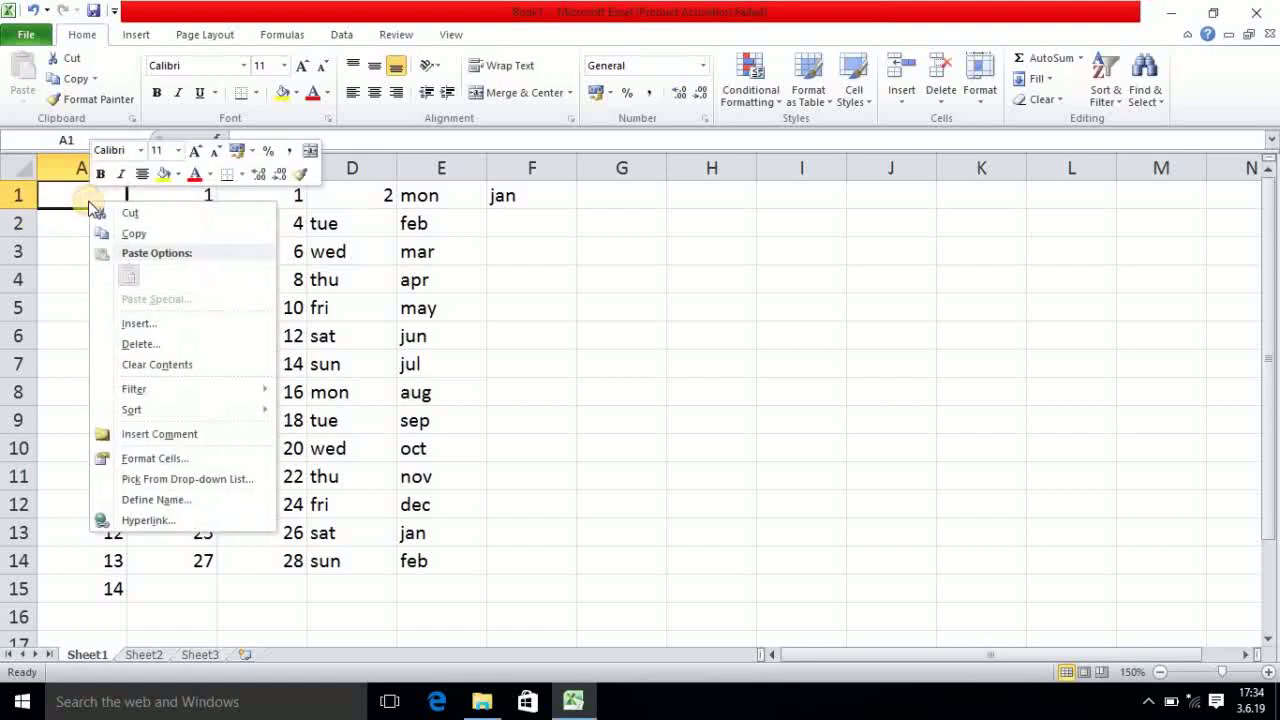
Step: Delete the empty cell A1, shifting row 1 left
left_click(143, 344)
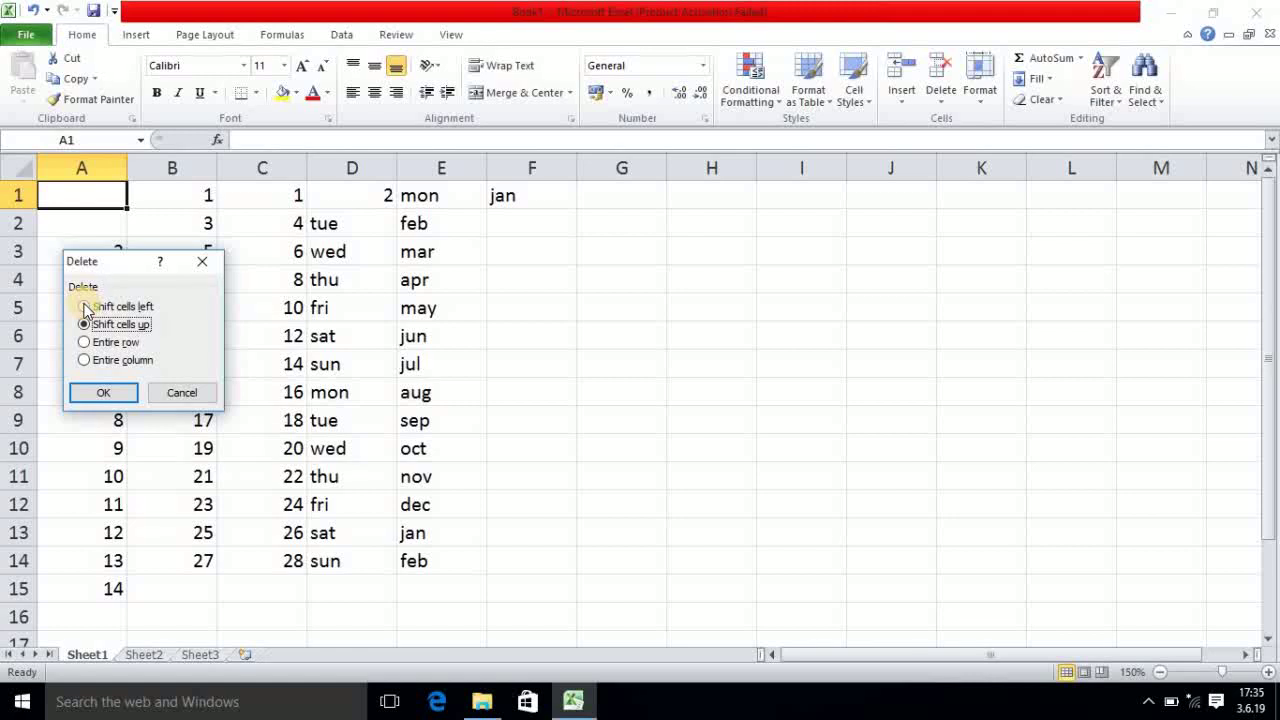
left_click(86, 307)
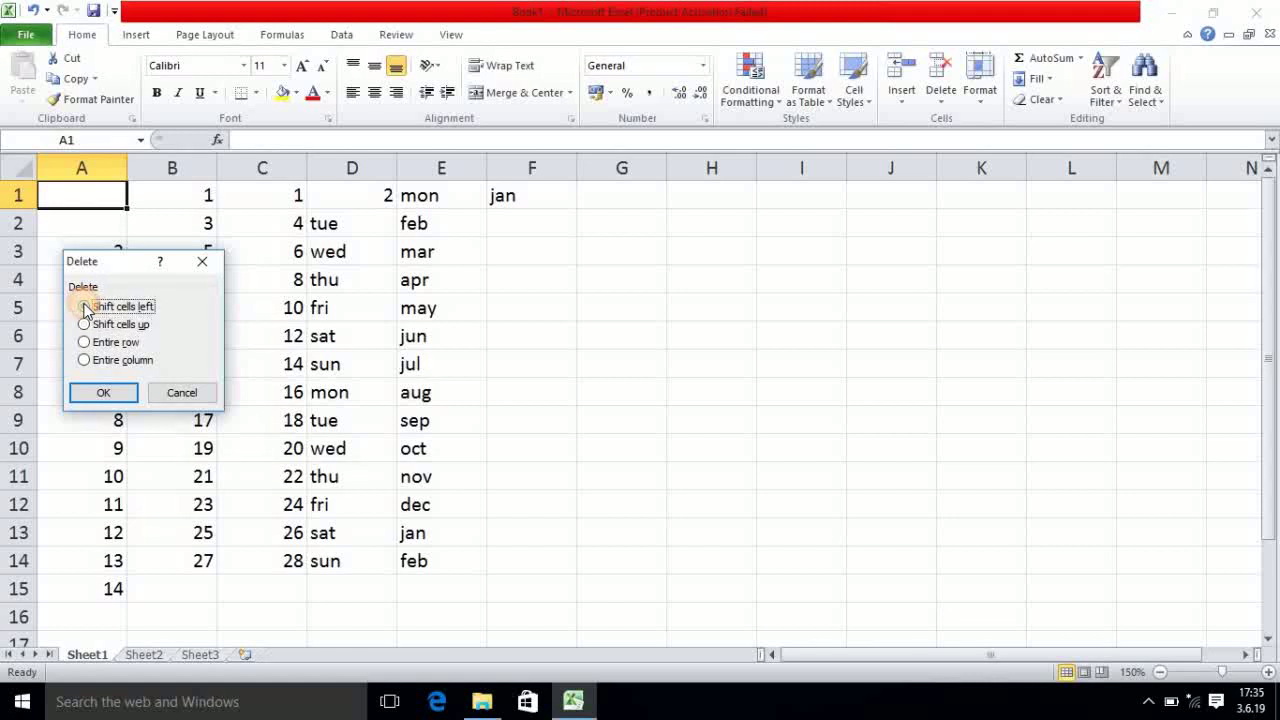
left_click(117, 394)
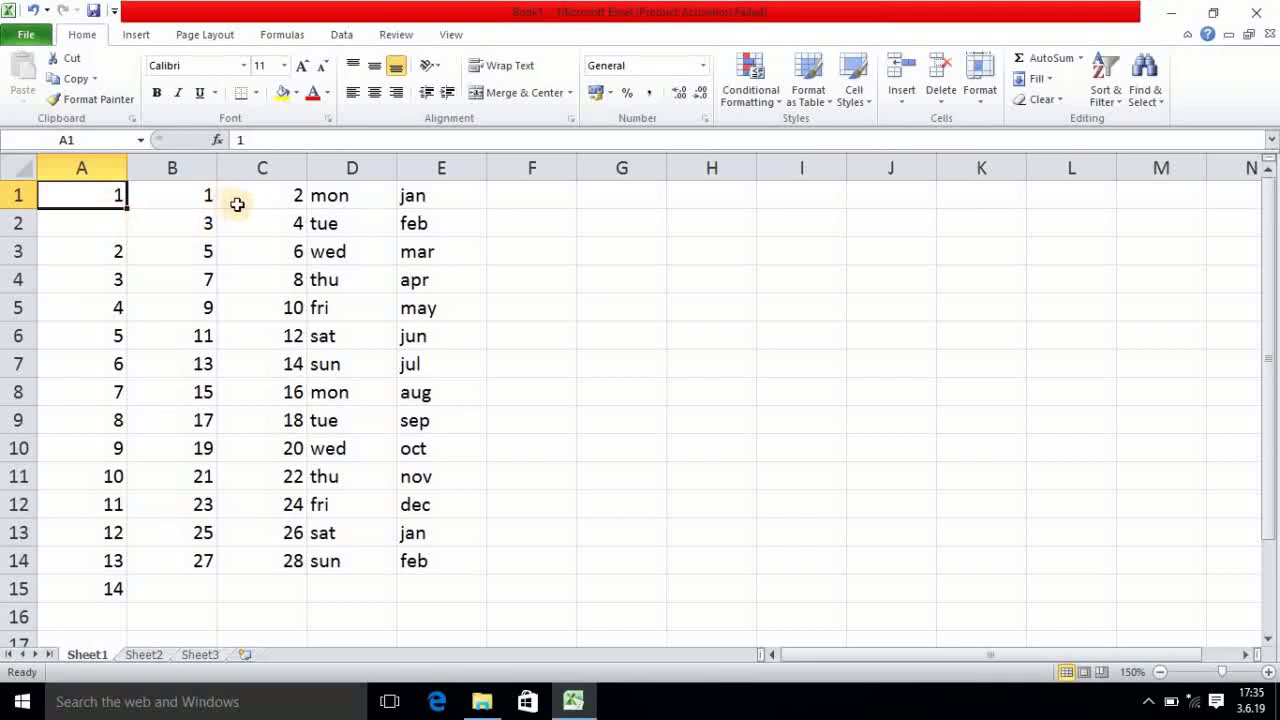
Step: Delete the empty cell A2, shifting column A up to restore the table to A1:E14
left_click(95, 228)
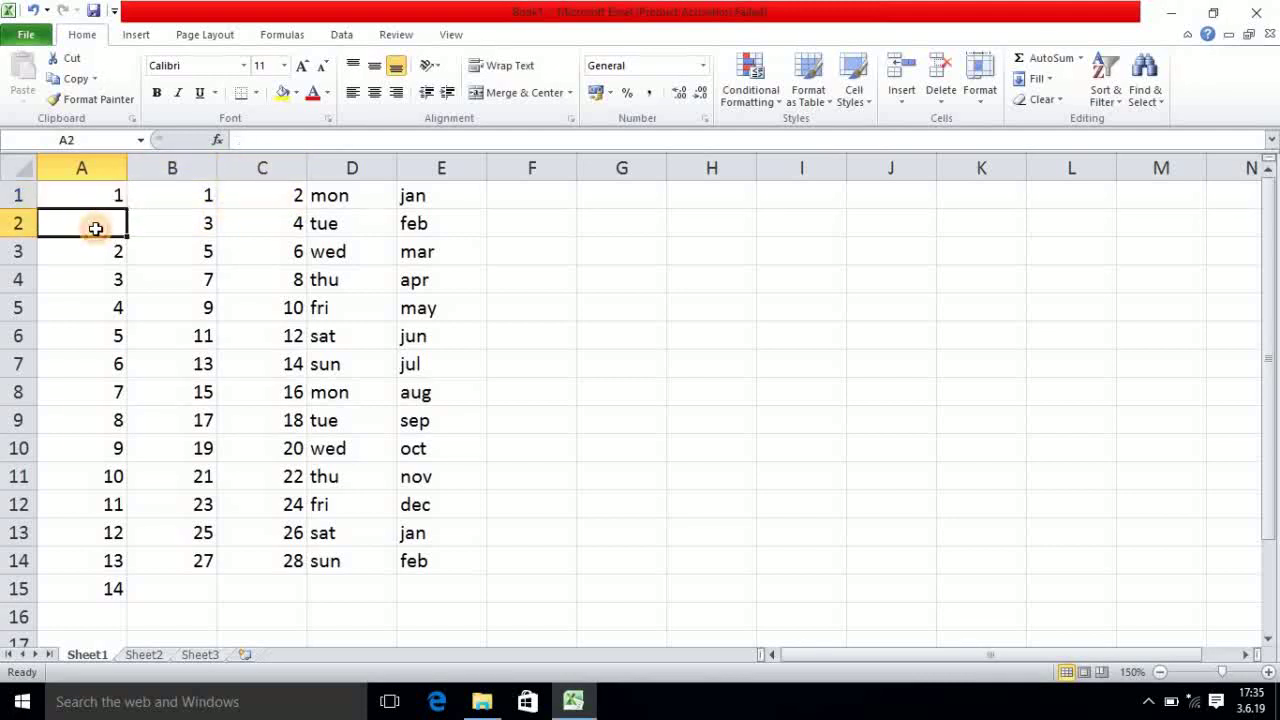
right_click(97, 230)
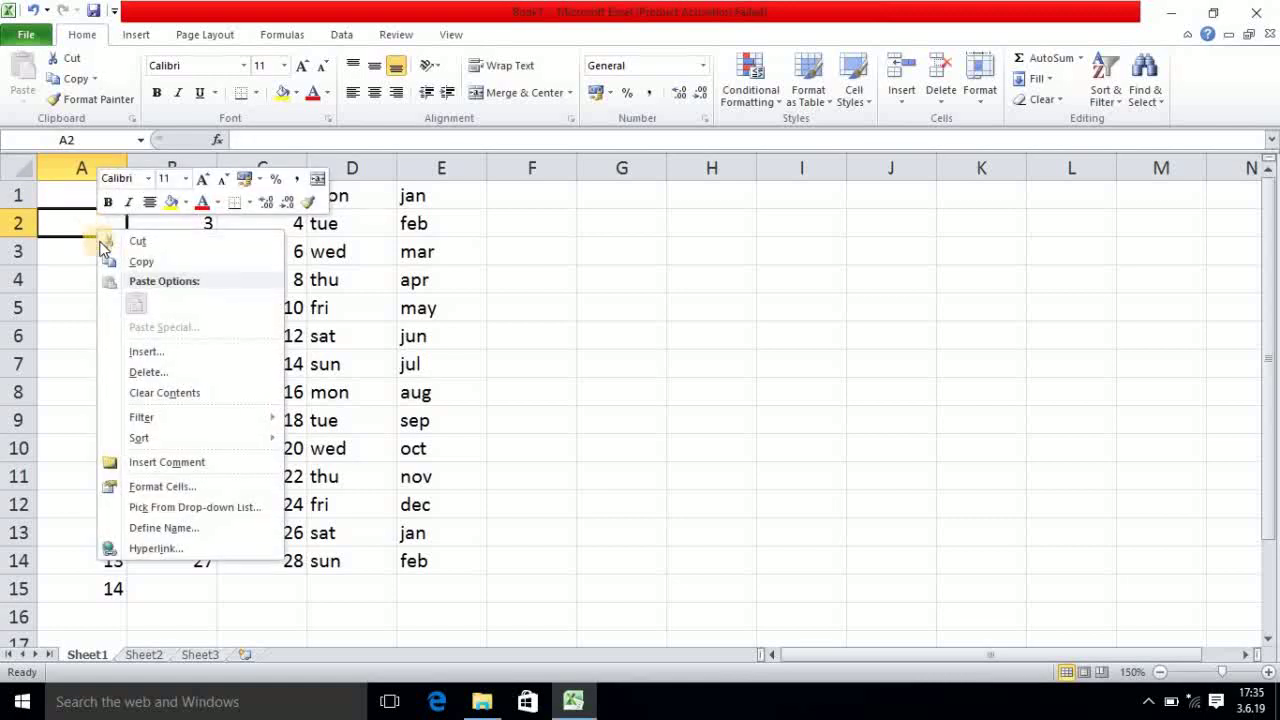
left_click(145, 376)
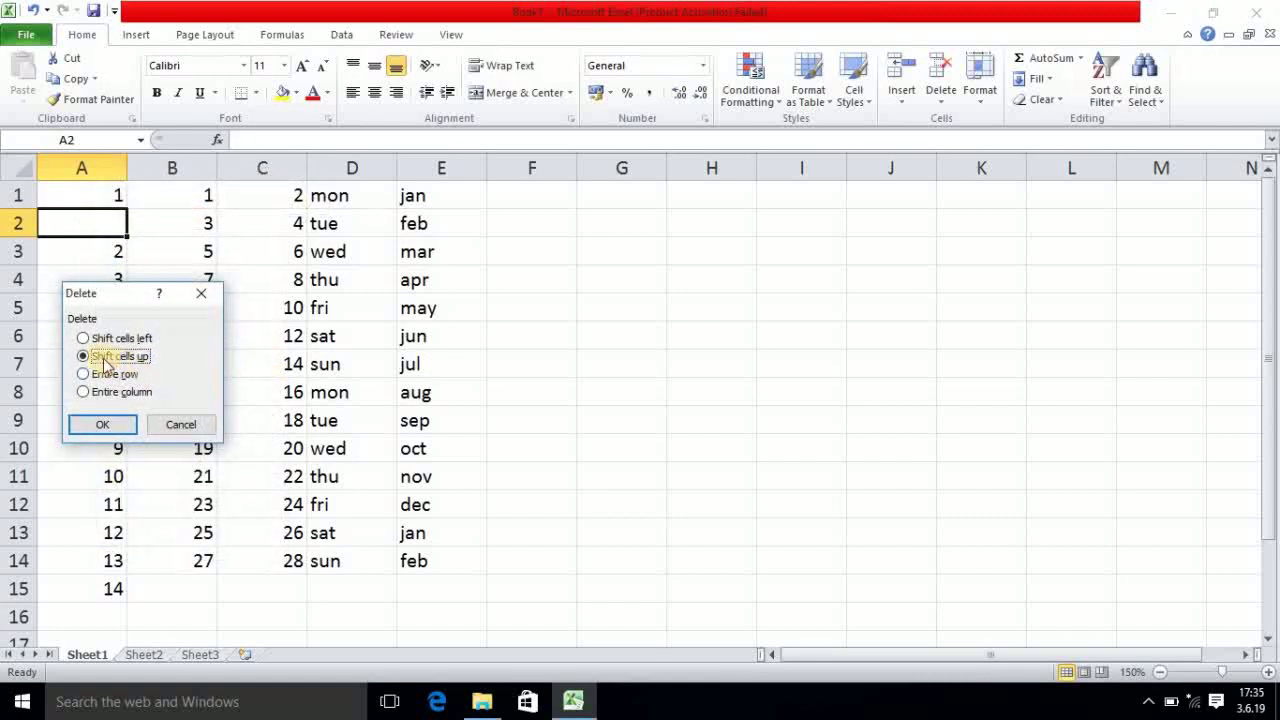
left_click(113, 428)
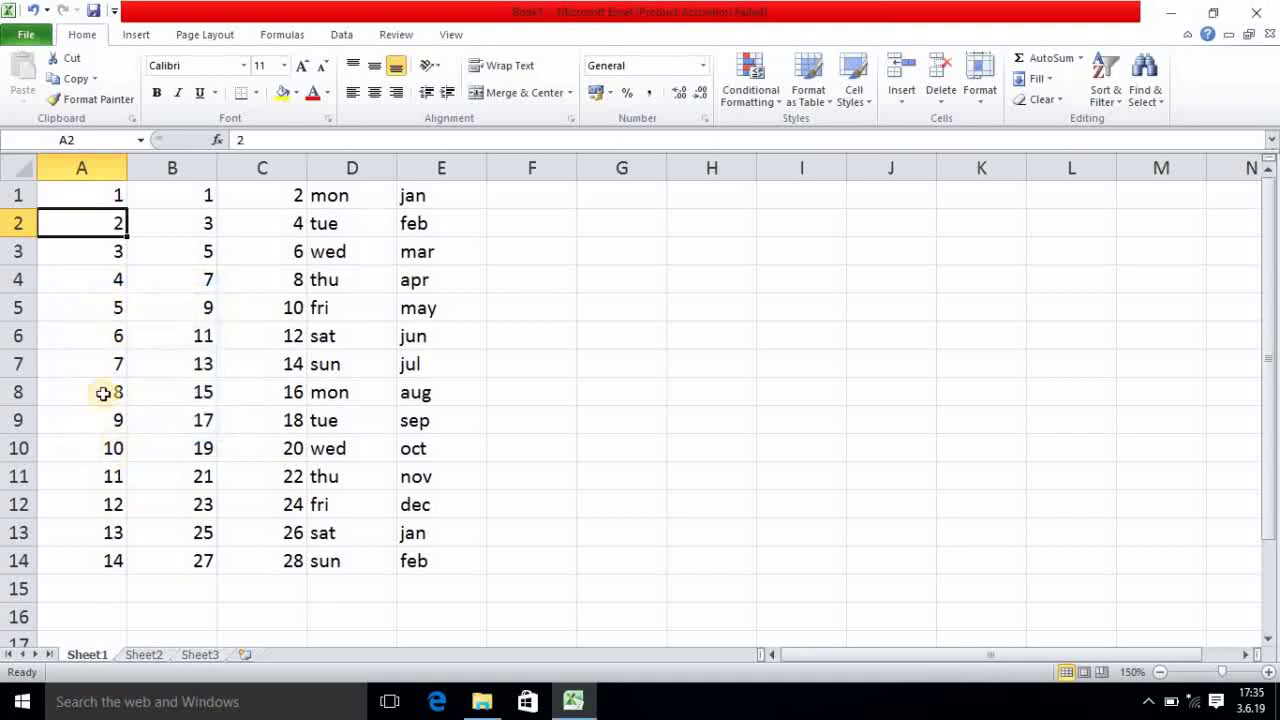
left_click(106, 196)
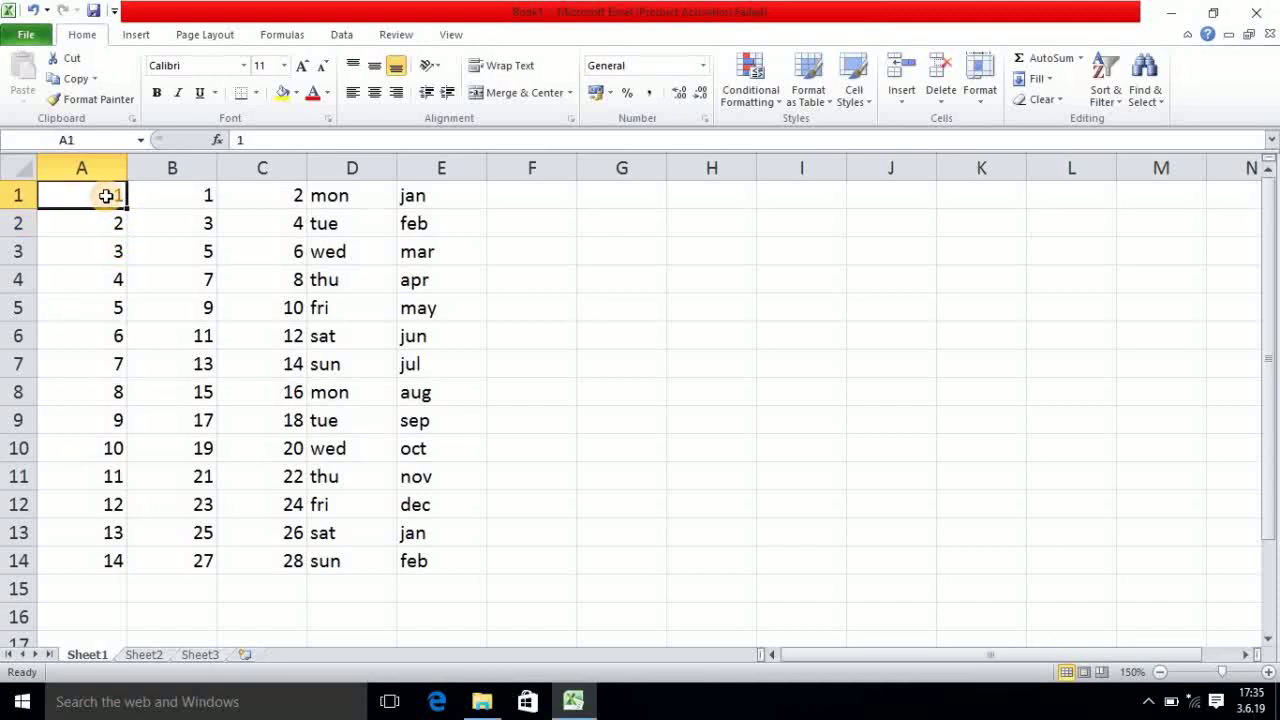
right_click(106, 196)
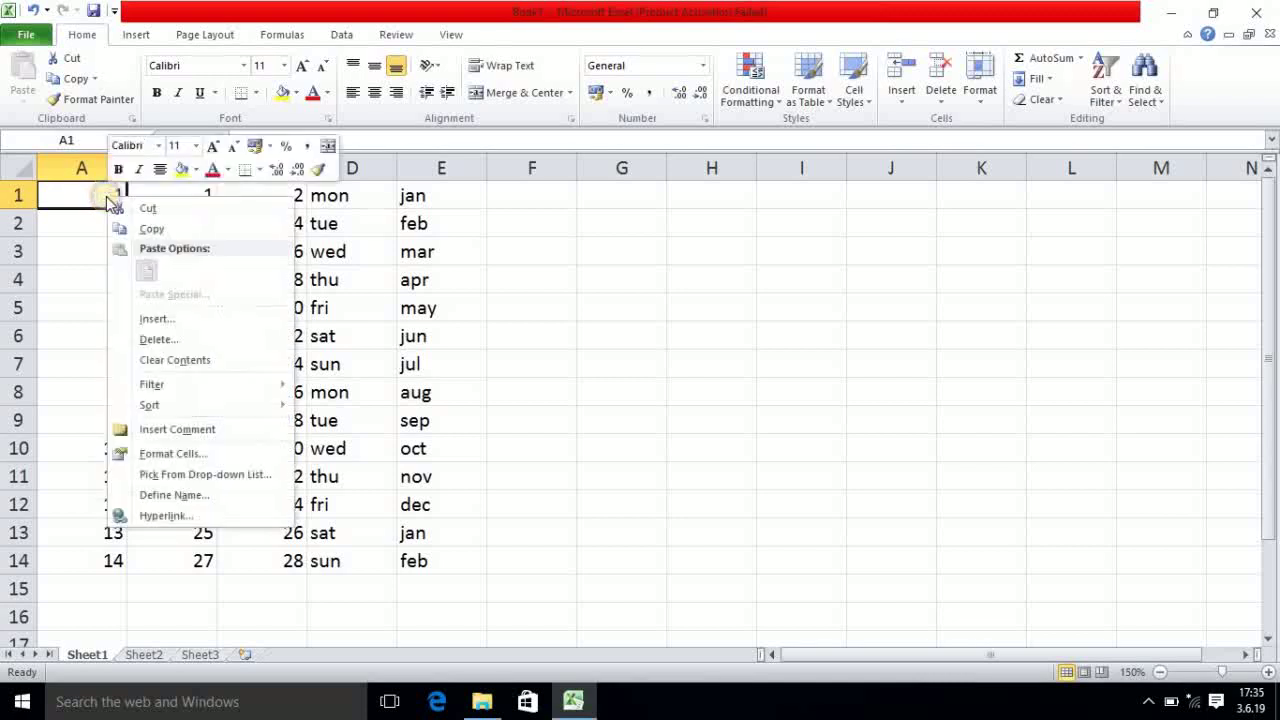
left_click(155, 320)
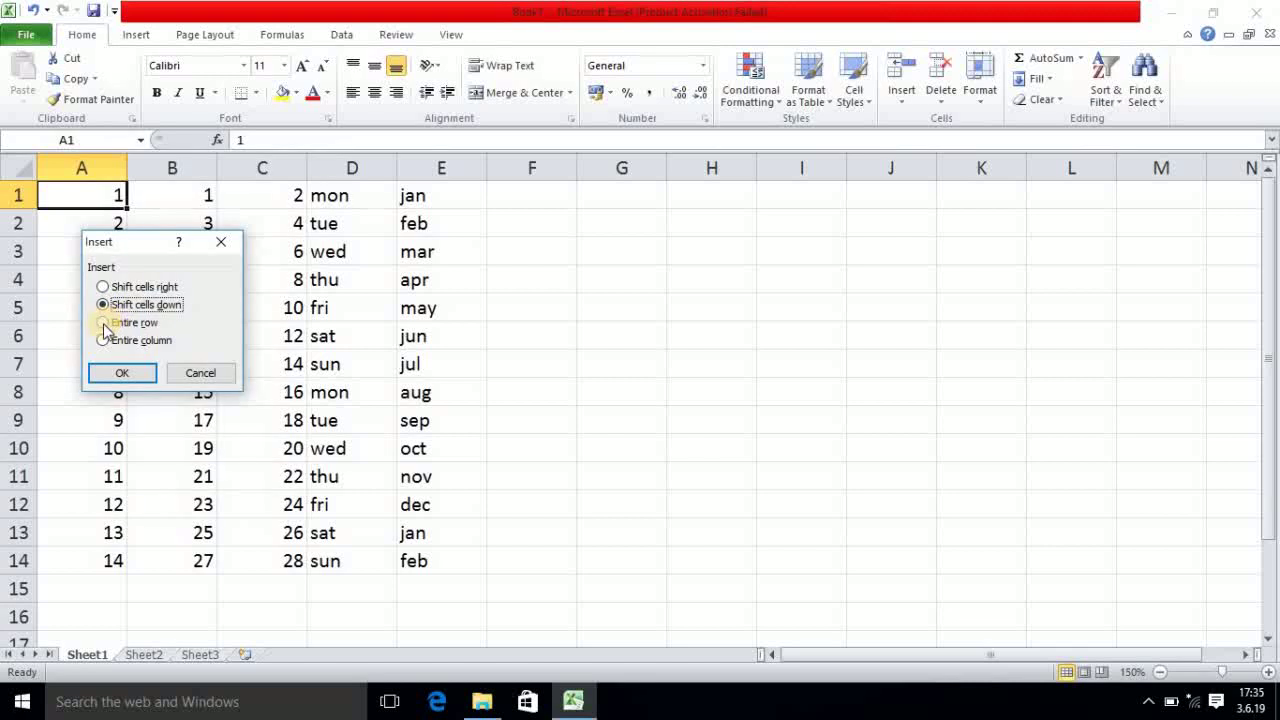
left_click(104, 323)
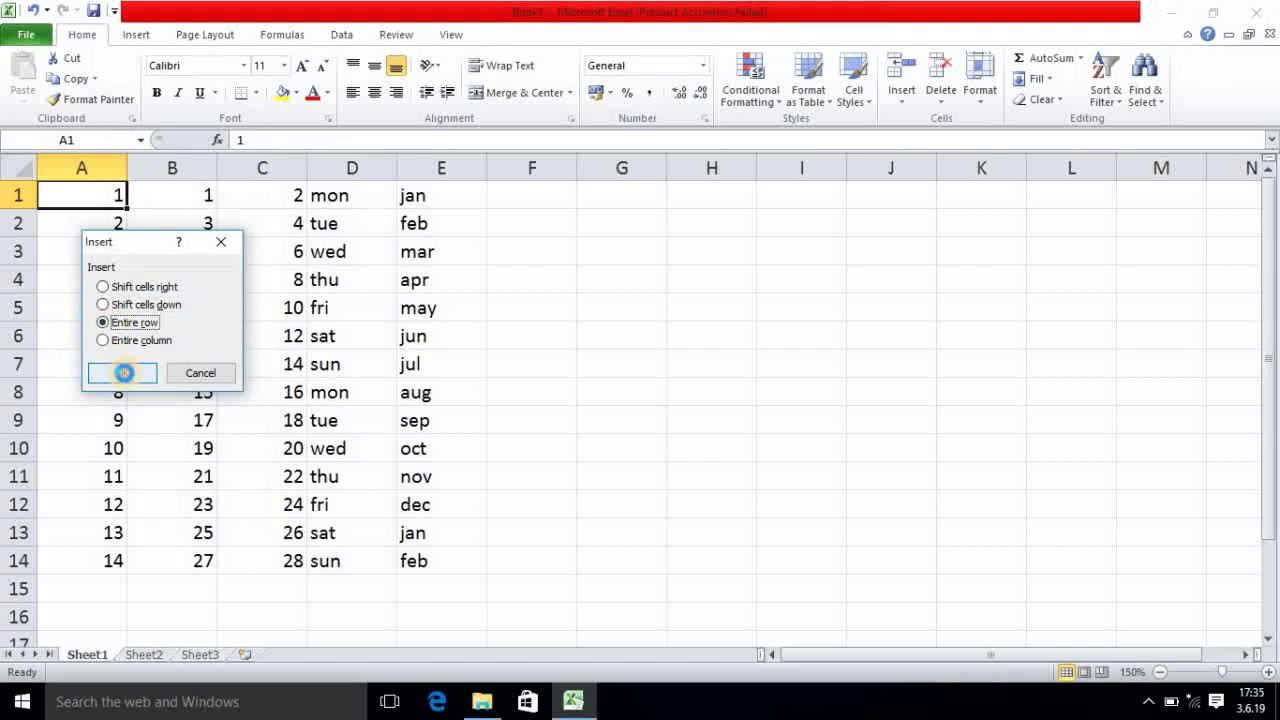
left_click(122, 372)
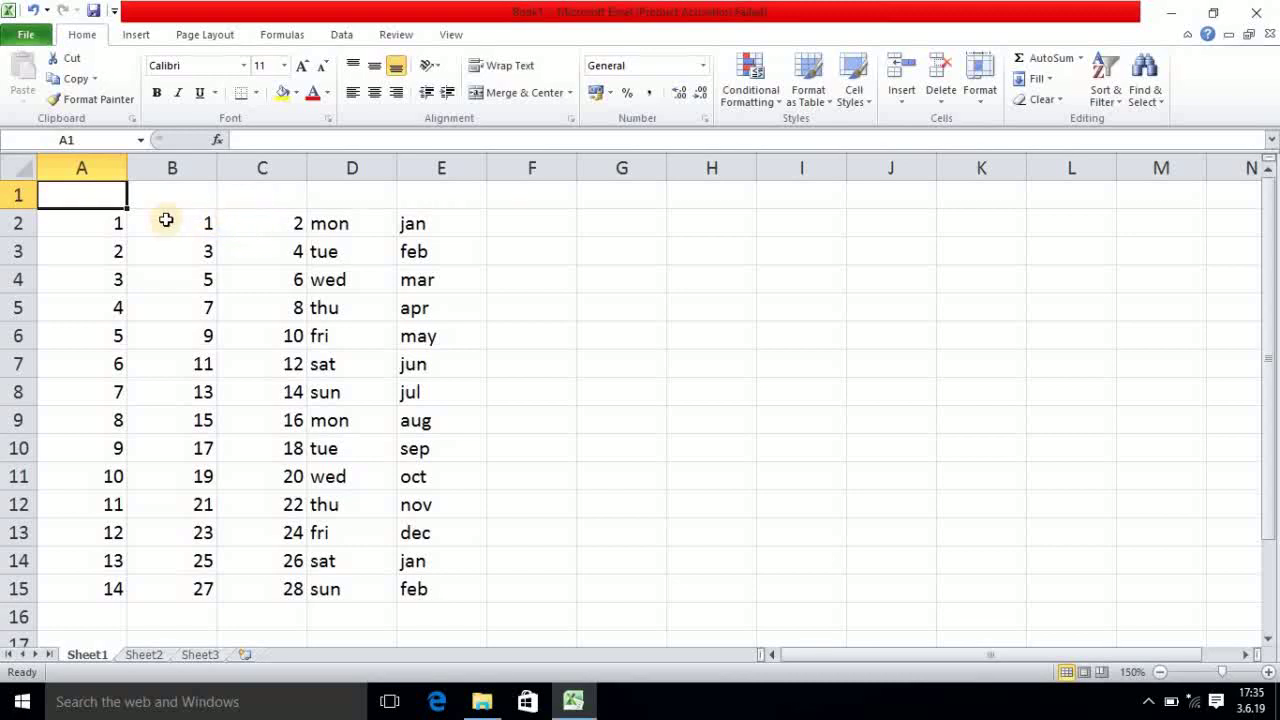
right_click(102, 197)
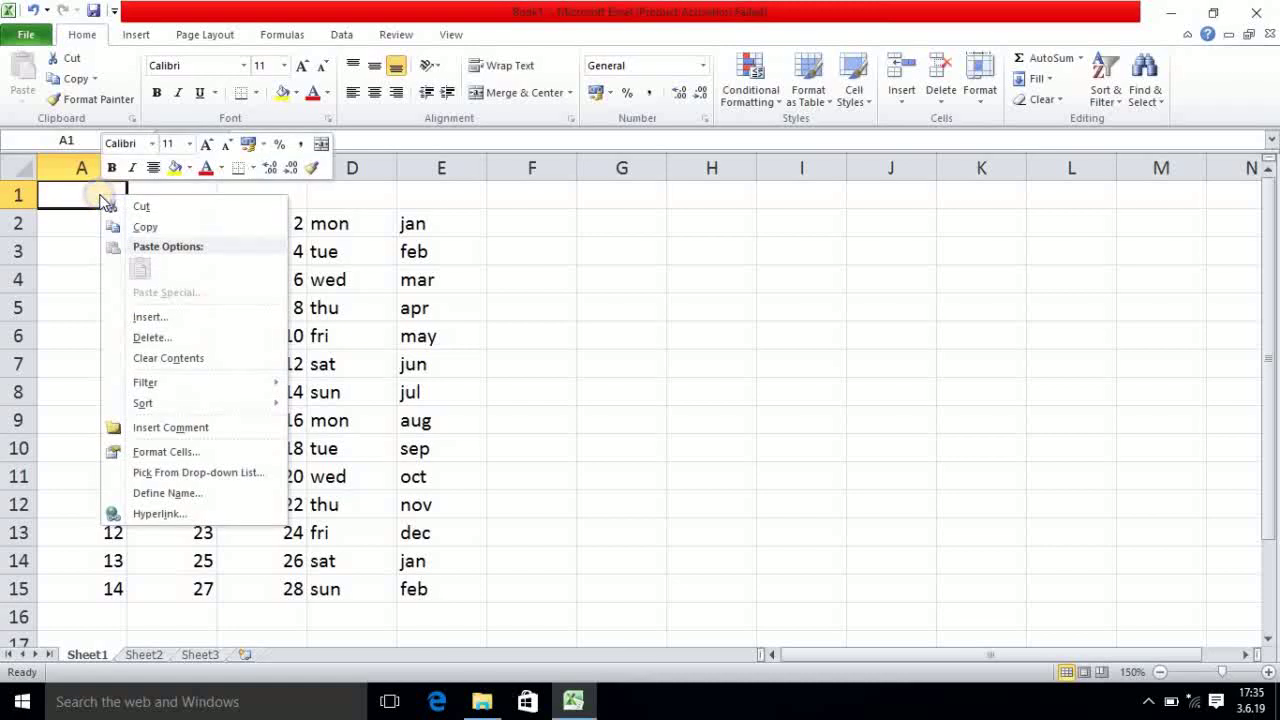
left_click(148, 338)
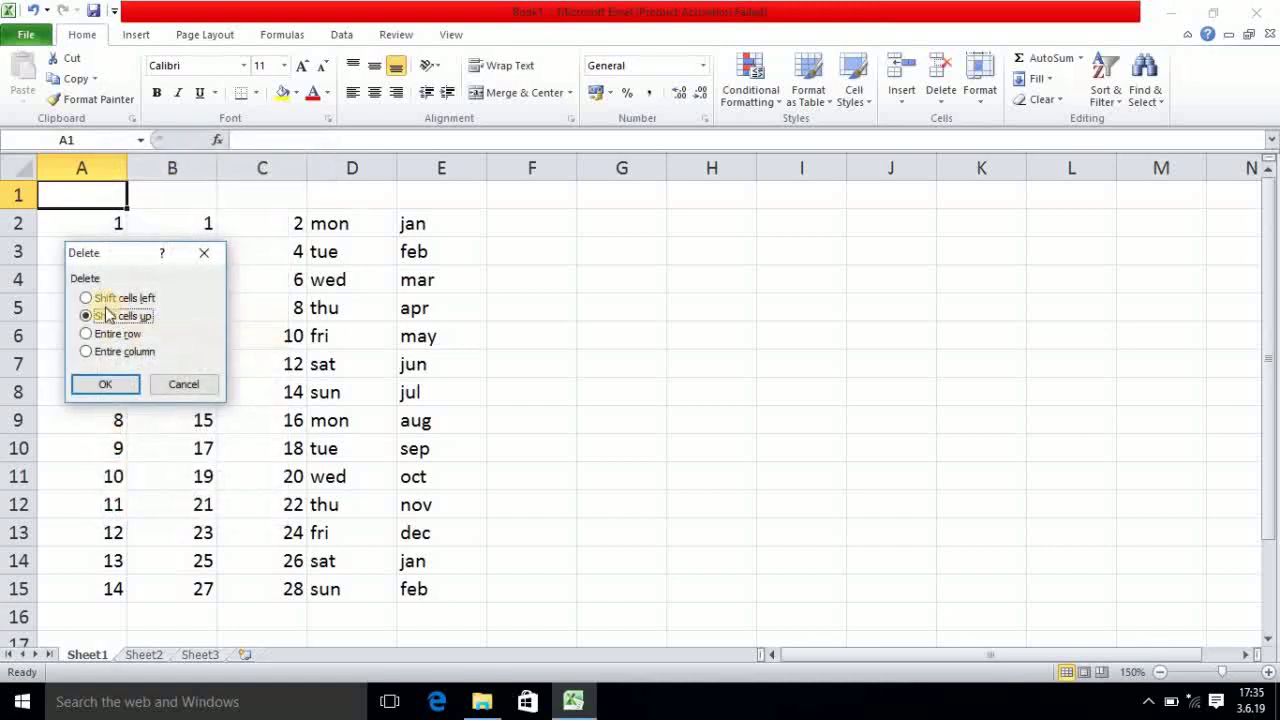
left_click(86, 334)
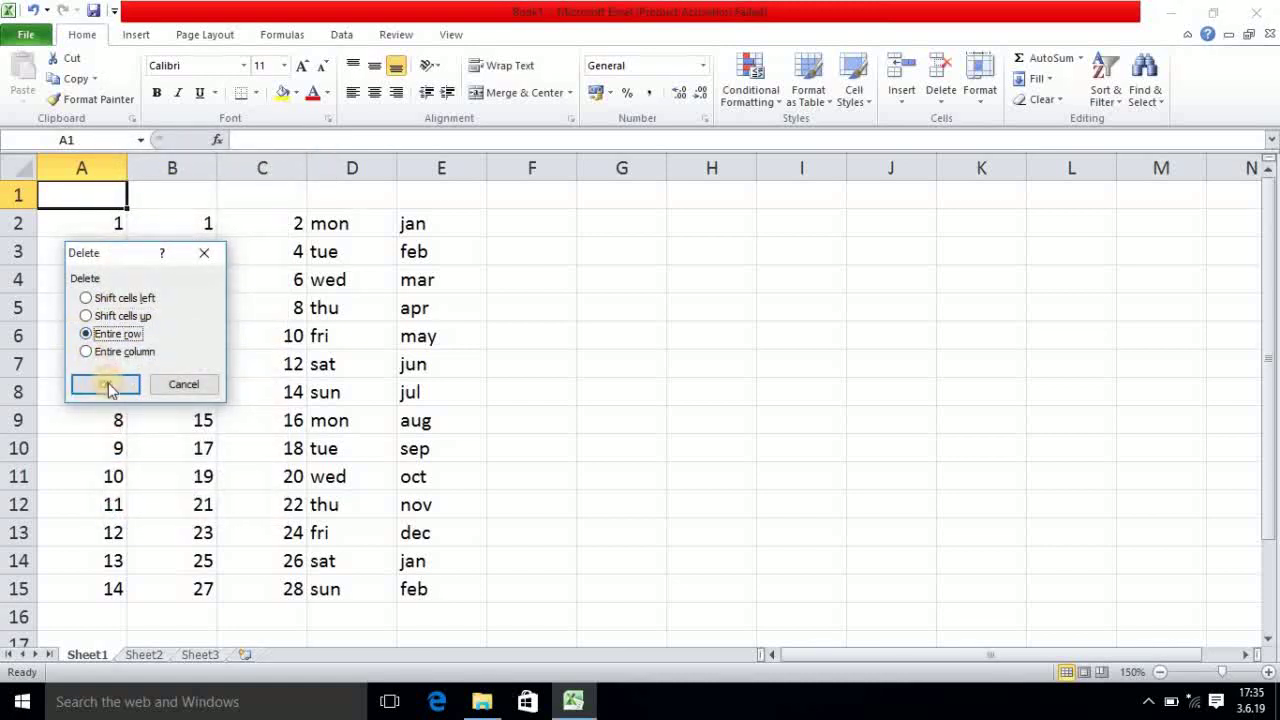
left_click(105, 384)
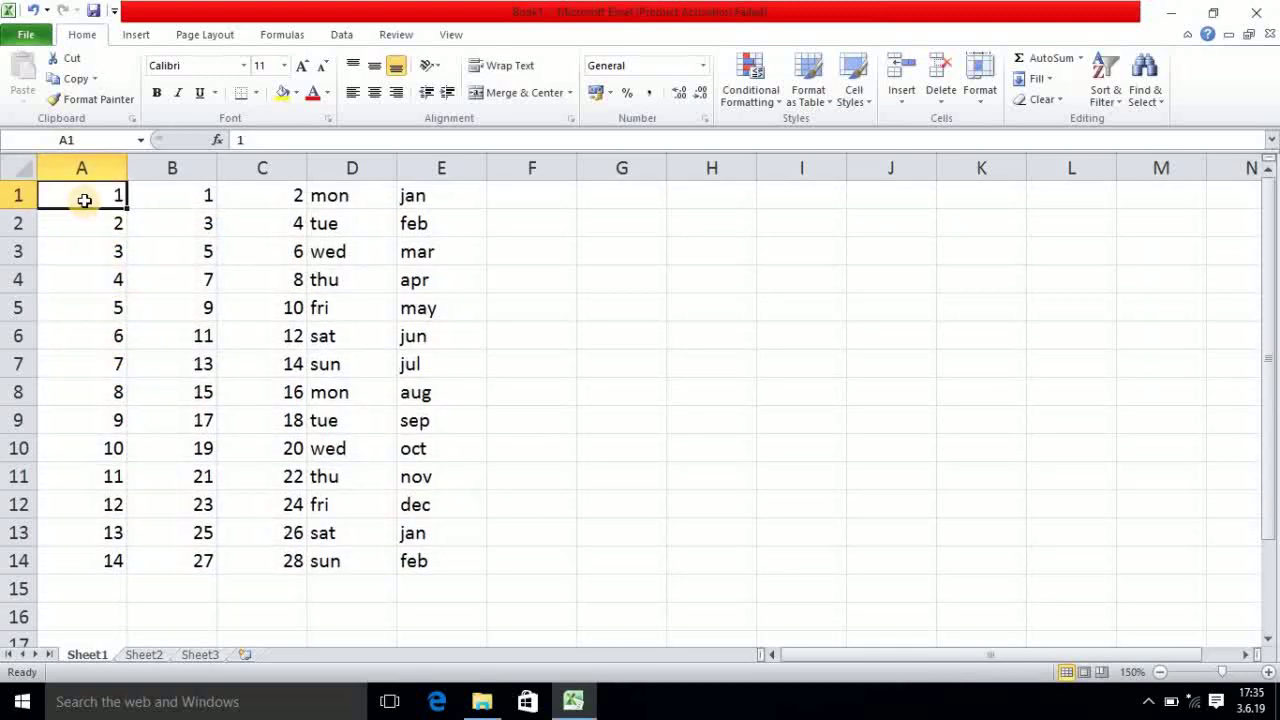
Step: Insert an entire blank column at A1, shifting the table into B1:F14
right_click(88, 206)
left_click(138, 326)
left_click(105, 341)
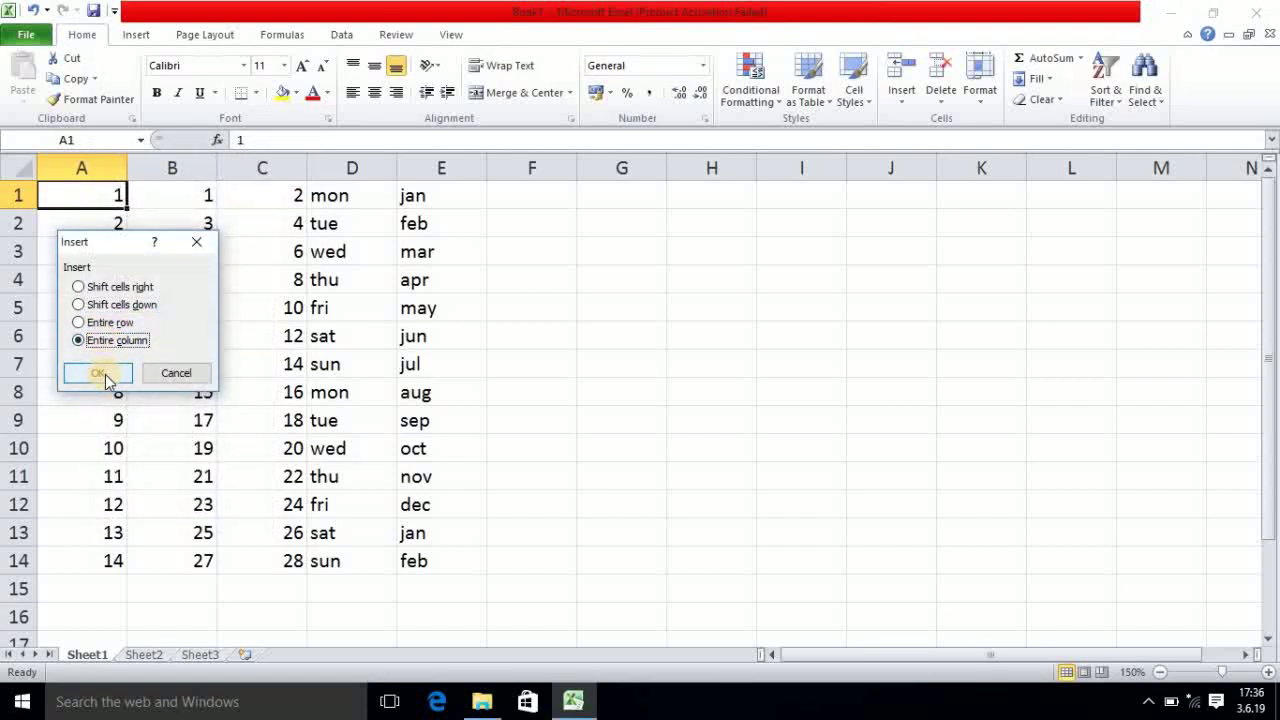
left_click(105, 374)
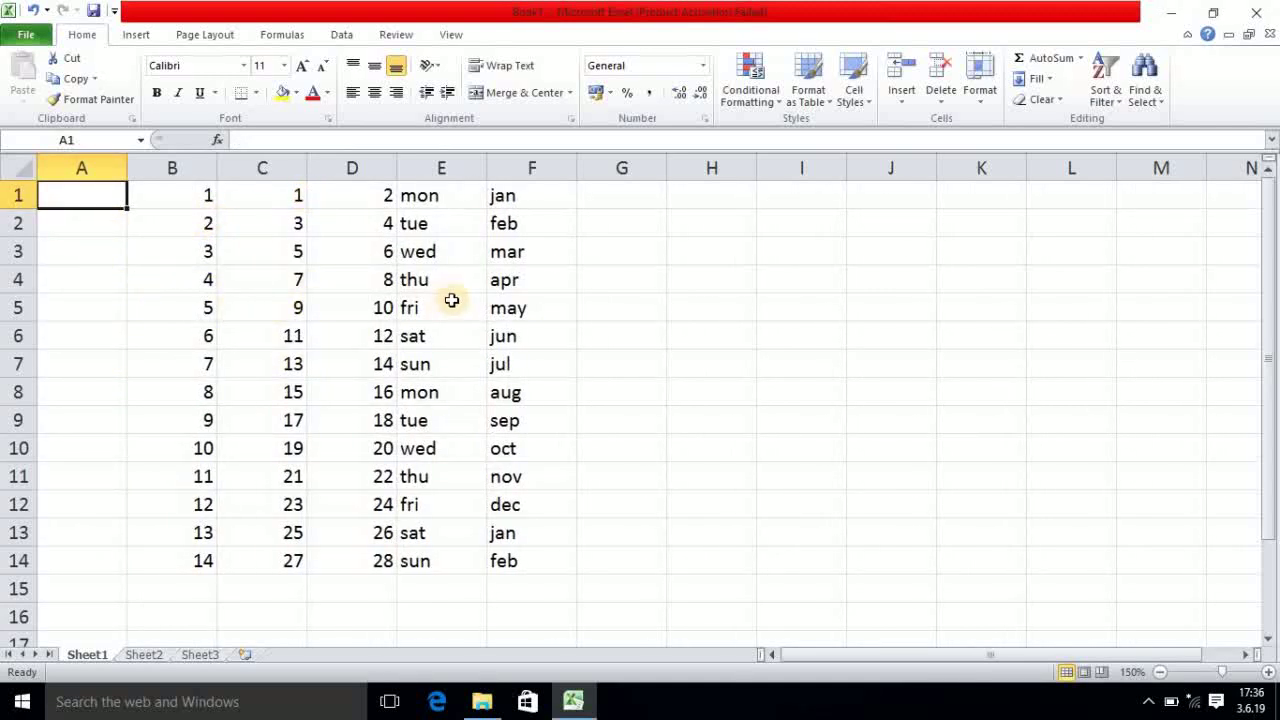
Step: Delete the entire blank column A, pulling the table back into A1:E14
right_click(60, 194)
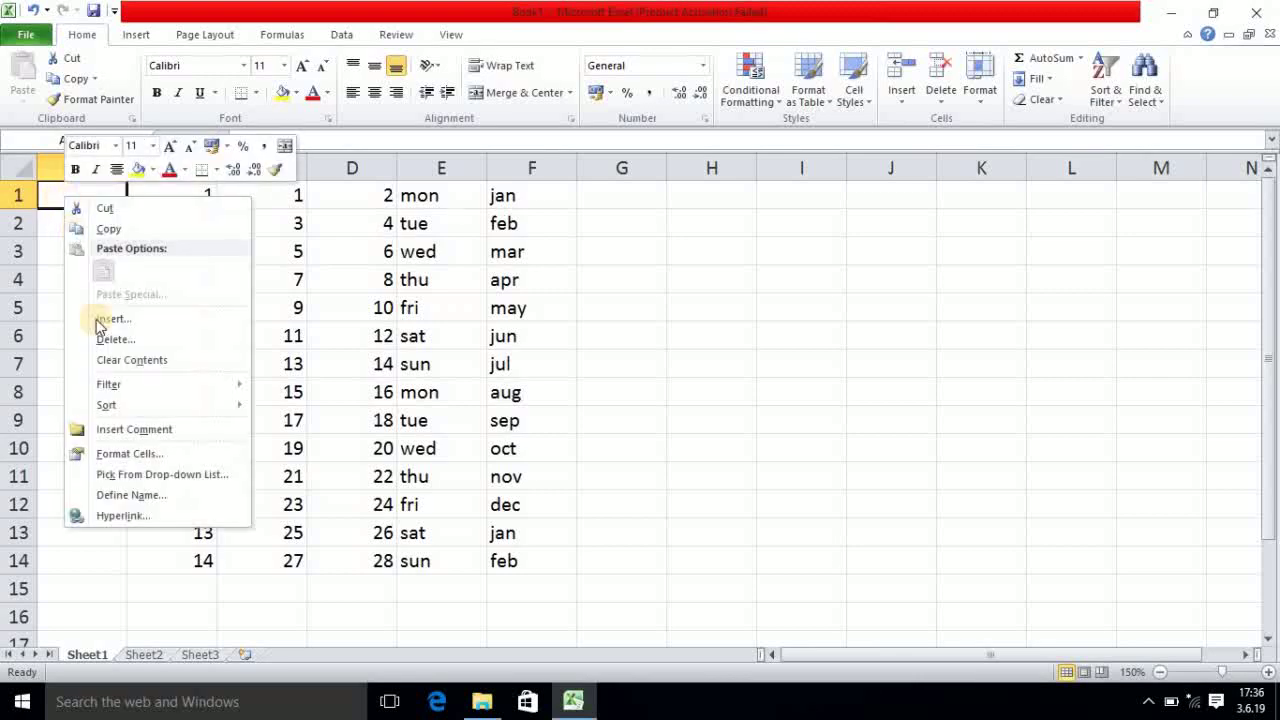
left_click(105, 340)
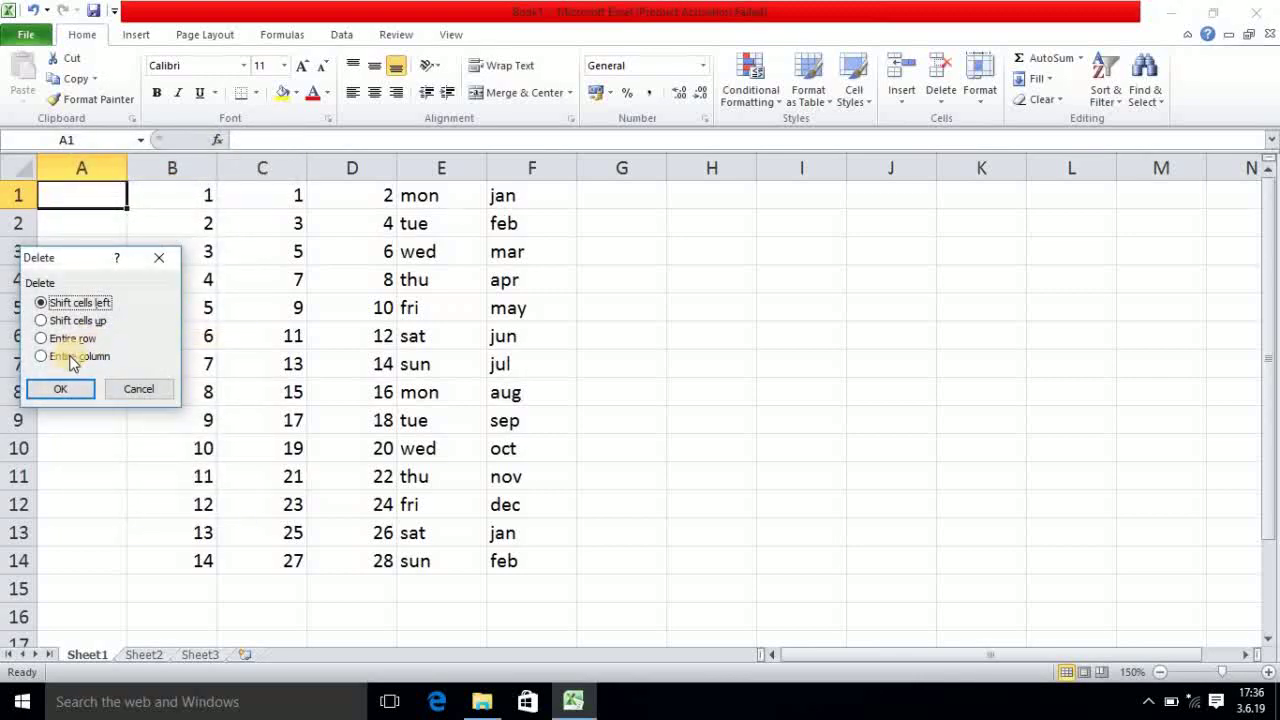
left_click(72, 362)
left_click(66, 389)
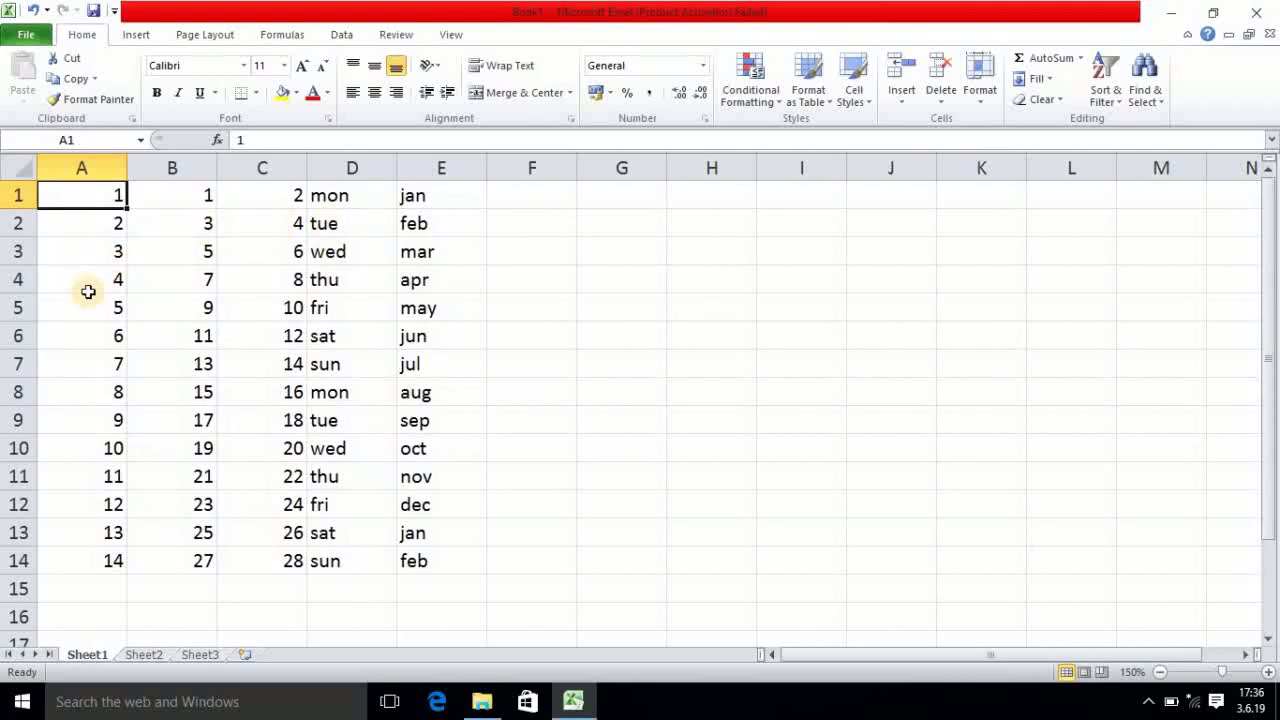
Step: Delete column B containing the odd numbers
left_click(192, 170)
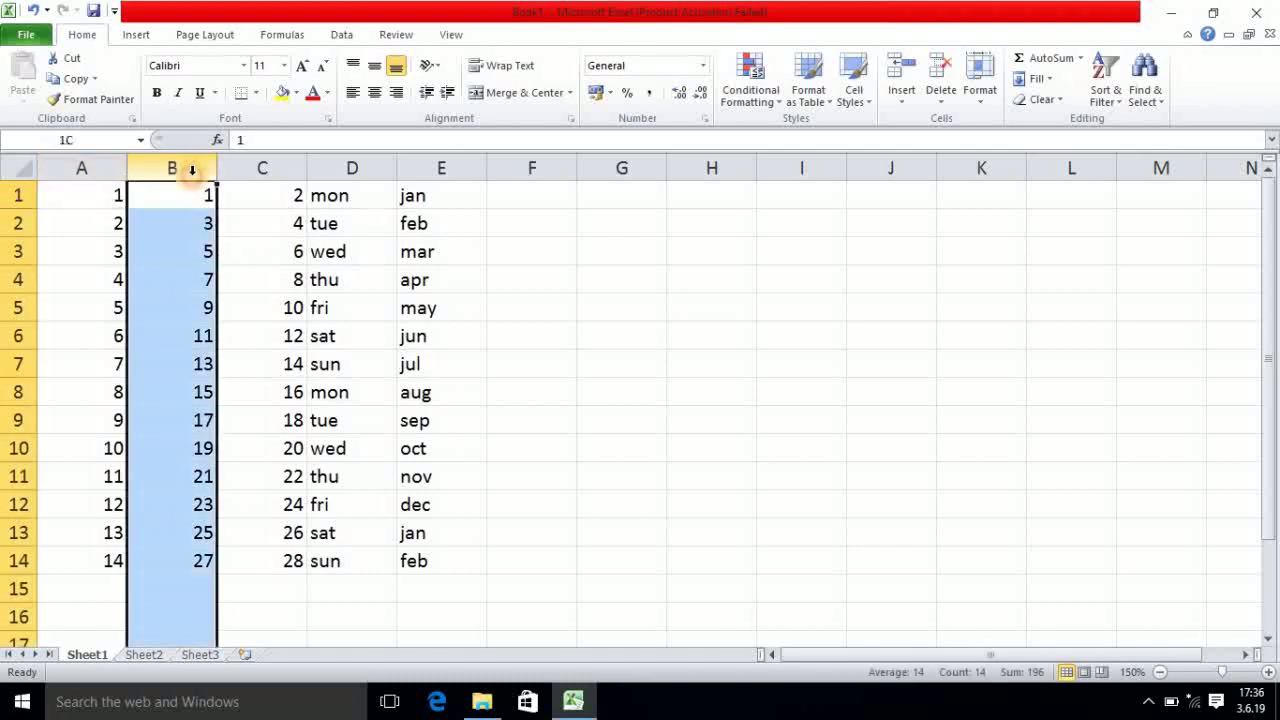
right_click(192, 175)
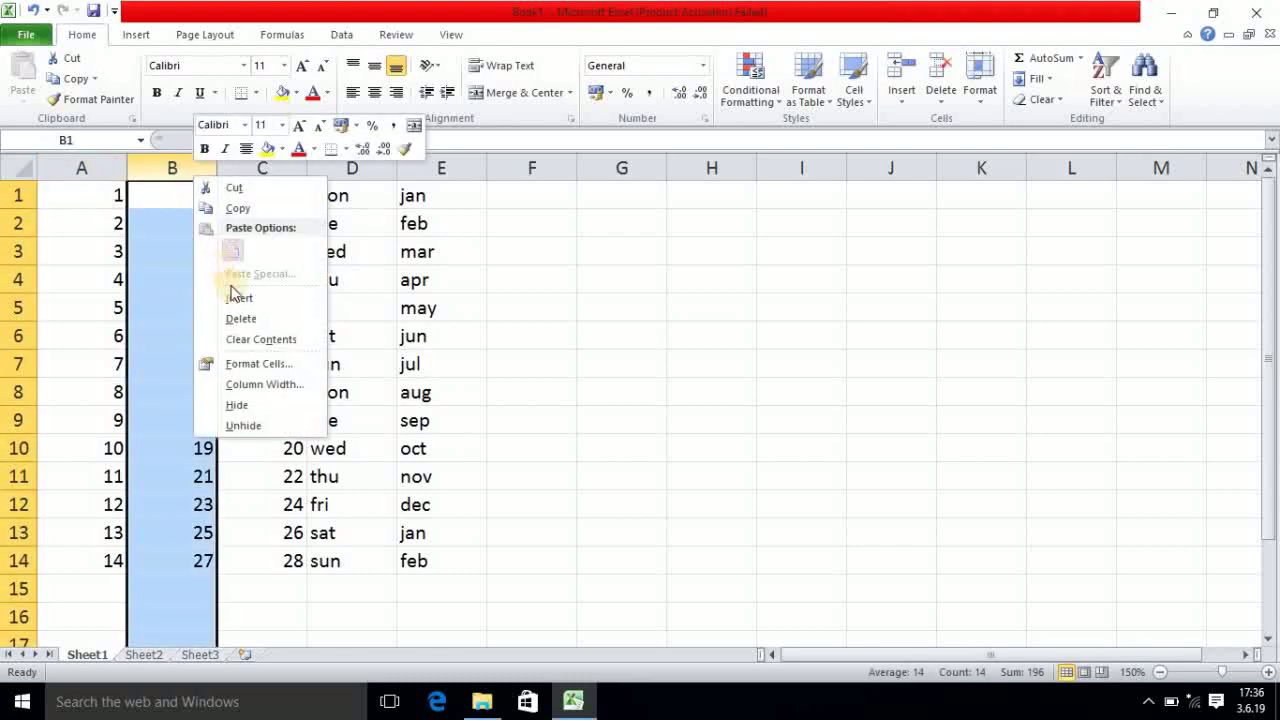
left_click(240, 317)
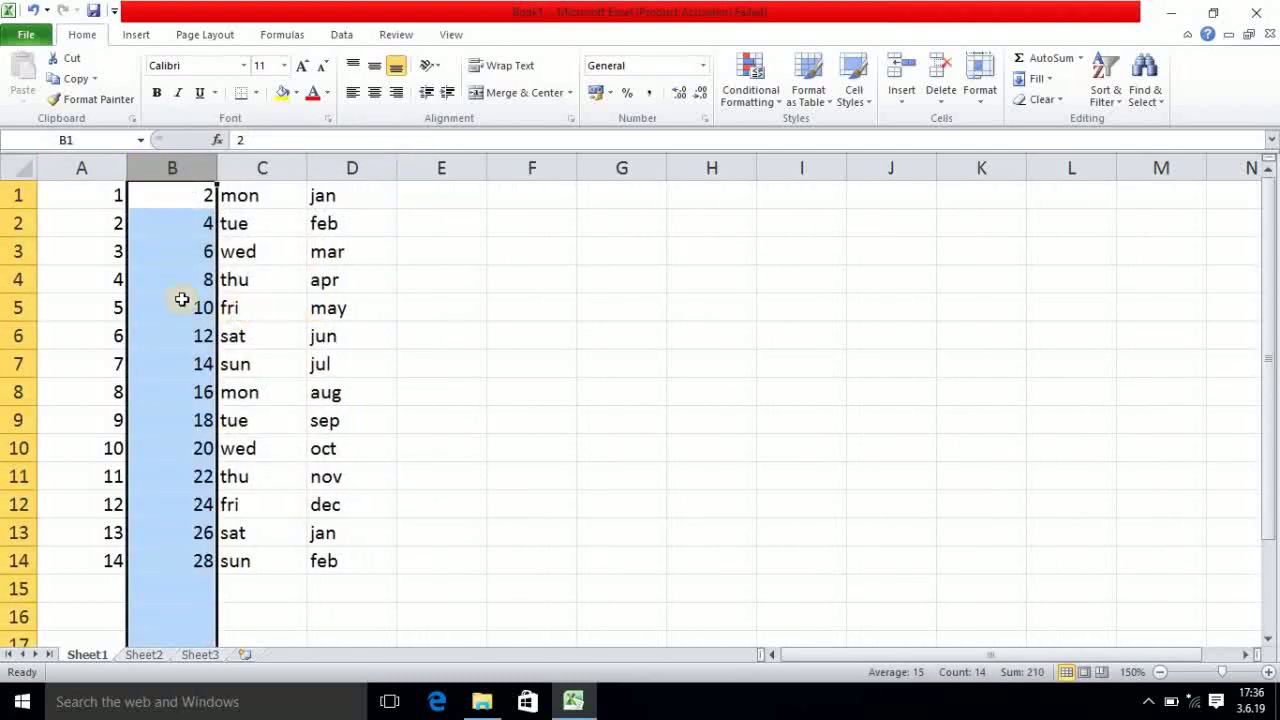
Step: Delete the first data row, then insert an empty row 1 above the table
left_click(18, 195)
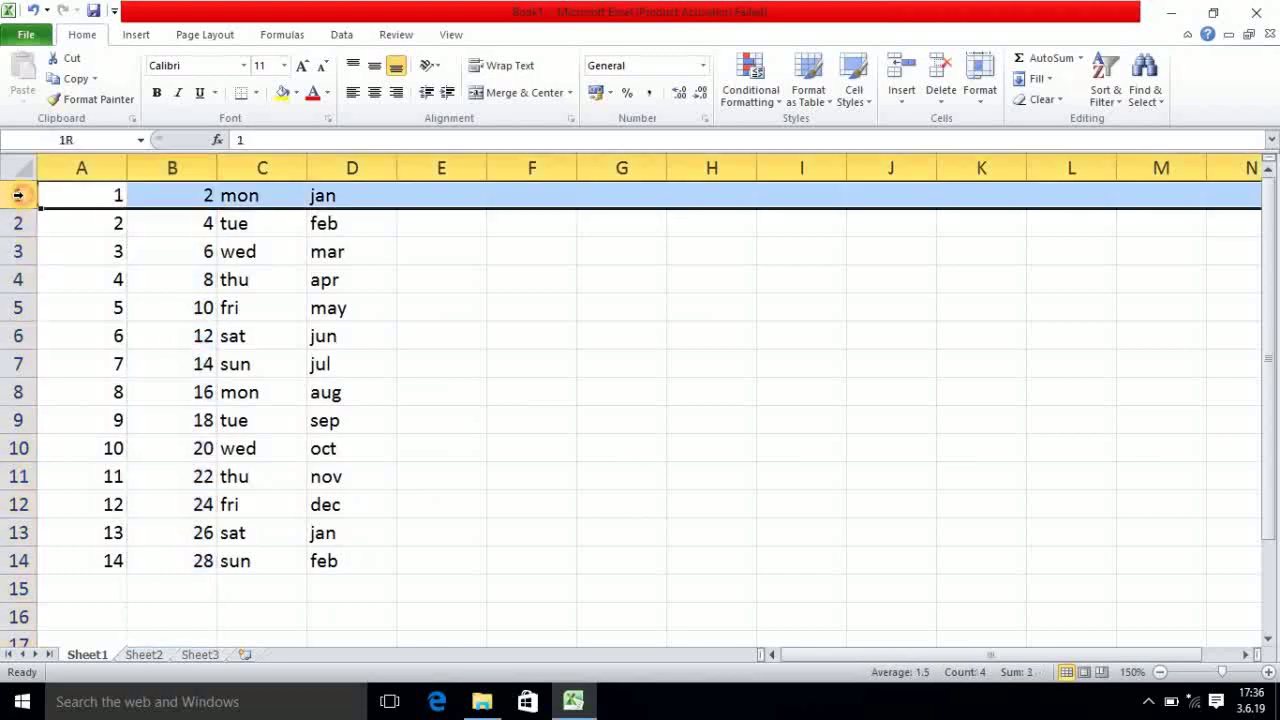
right_click(18, 195)
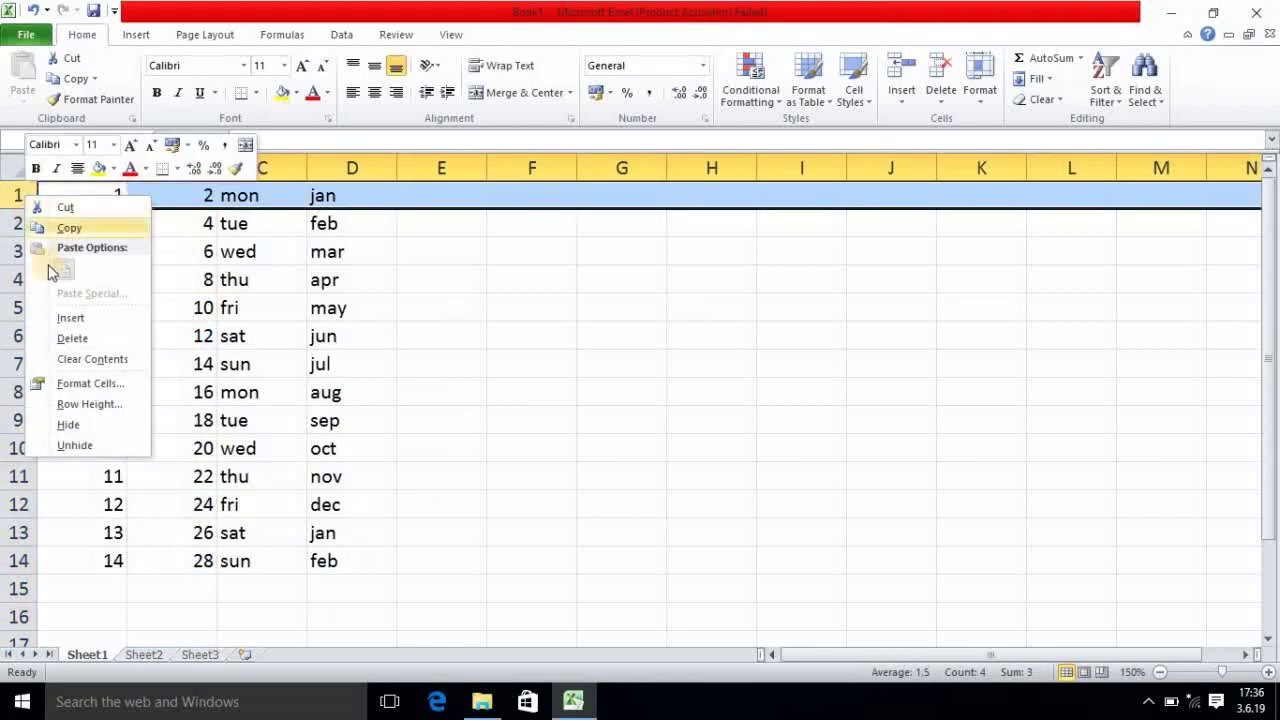
left_click(72, 340)
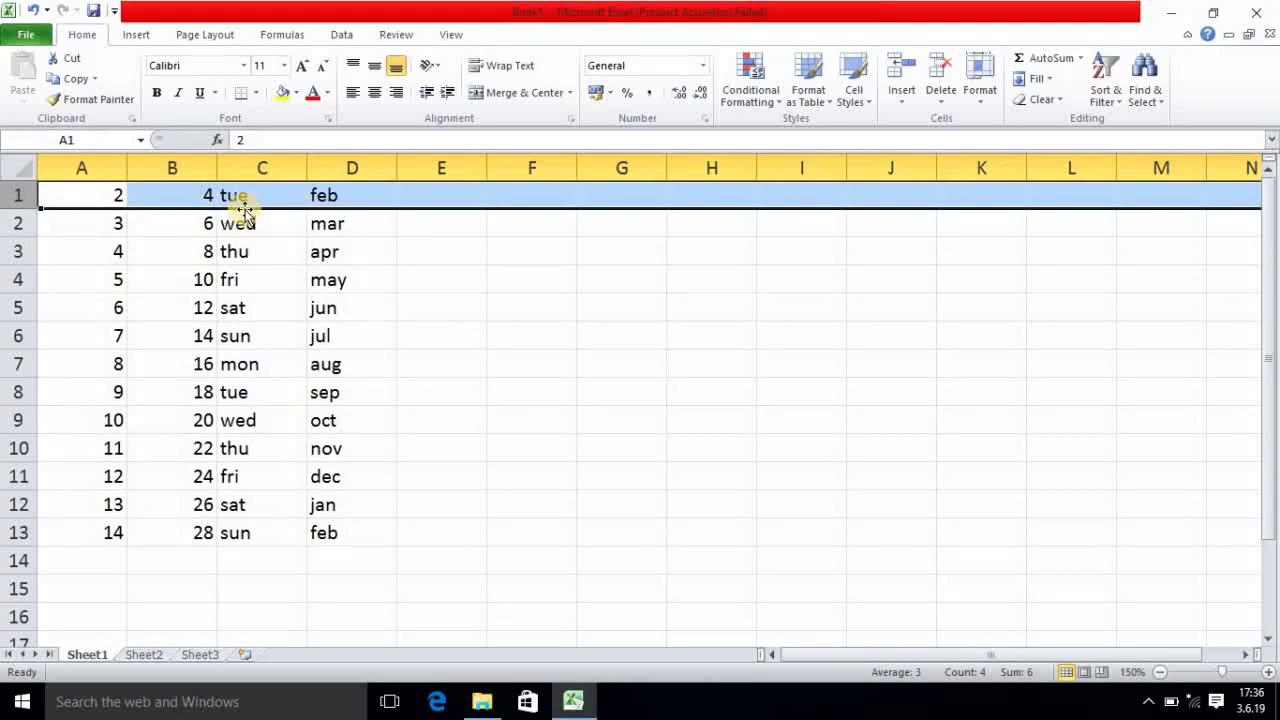
right_click(18, 196)
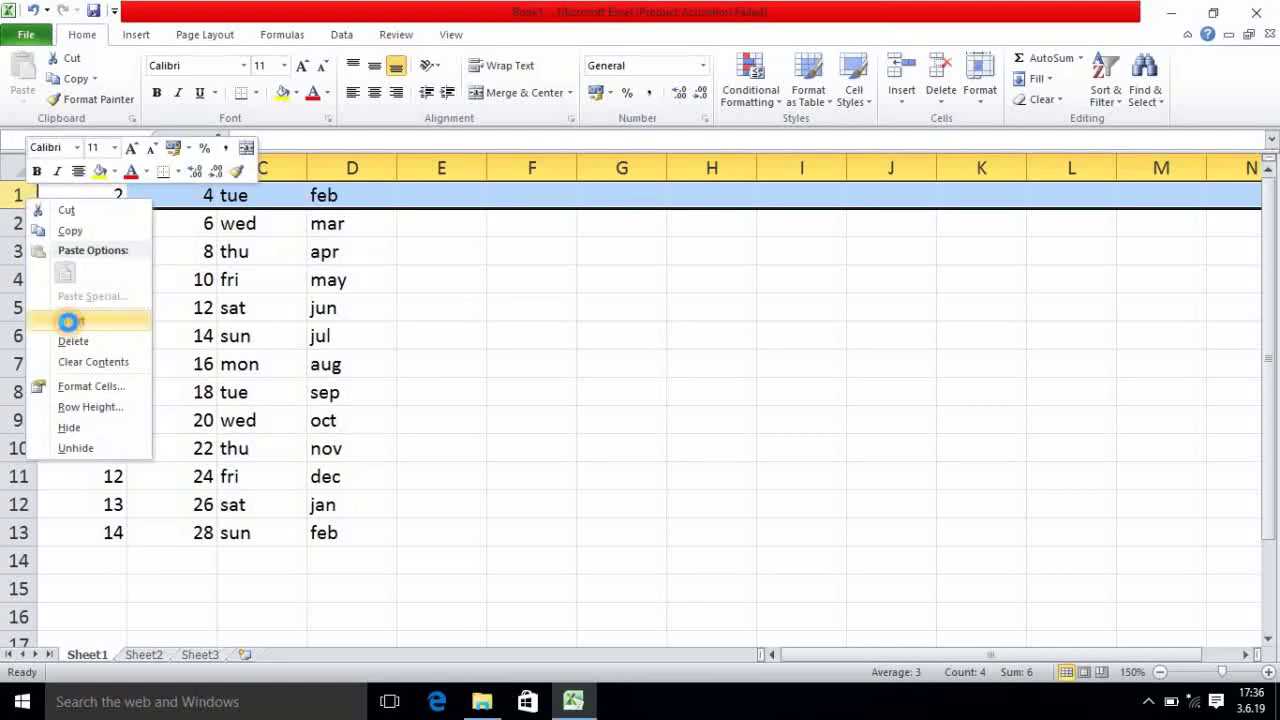
left_click(68, 321)
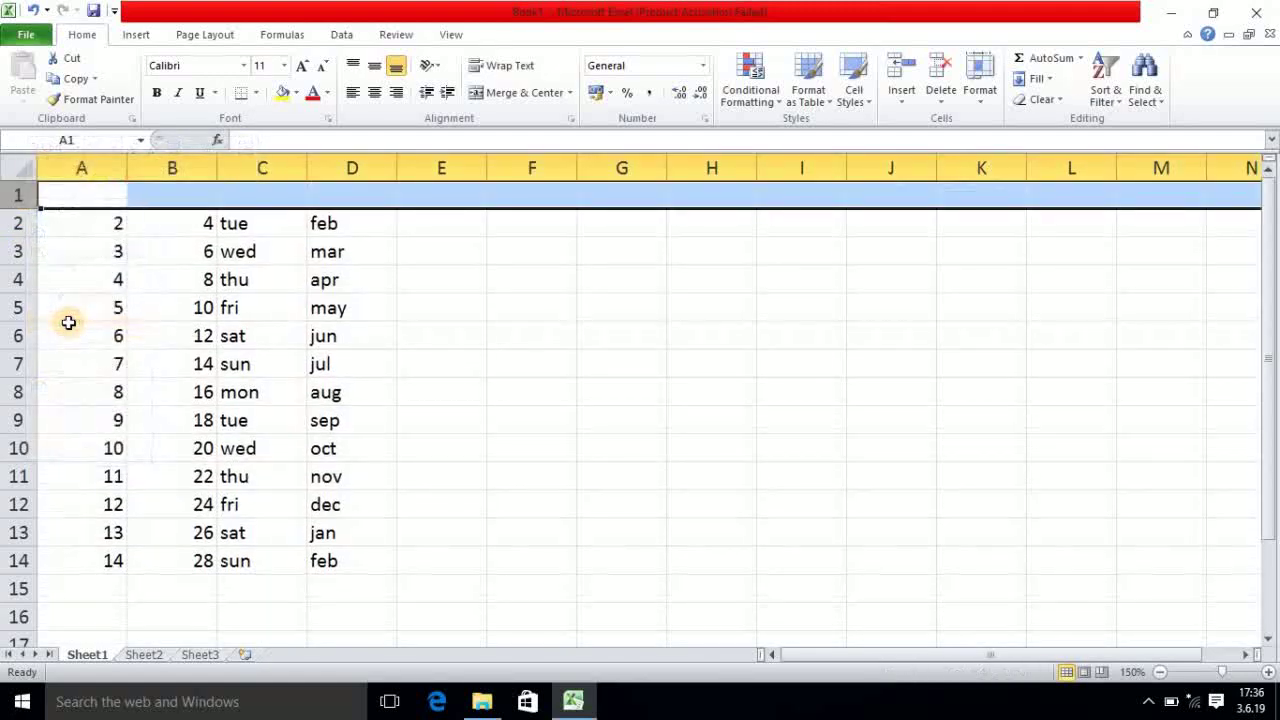
left_click(281, 168)
right_click(281, 168)
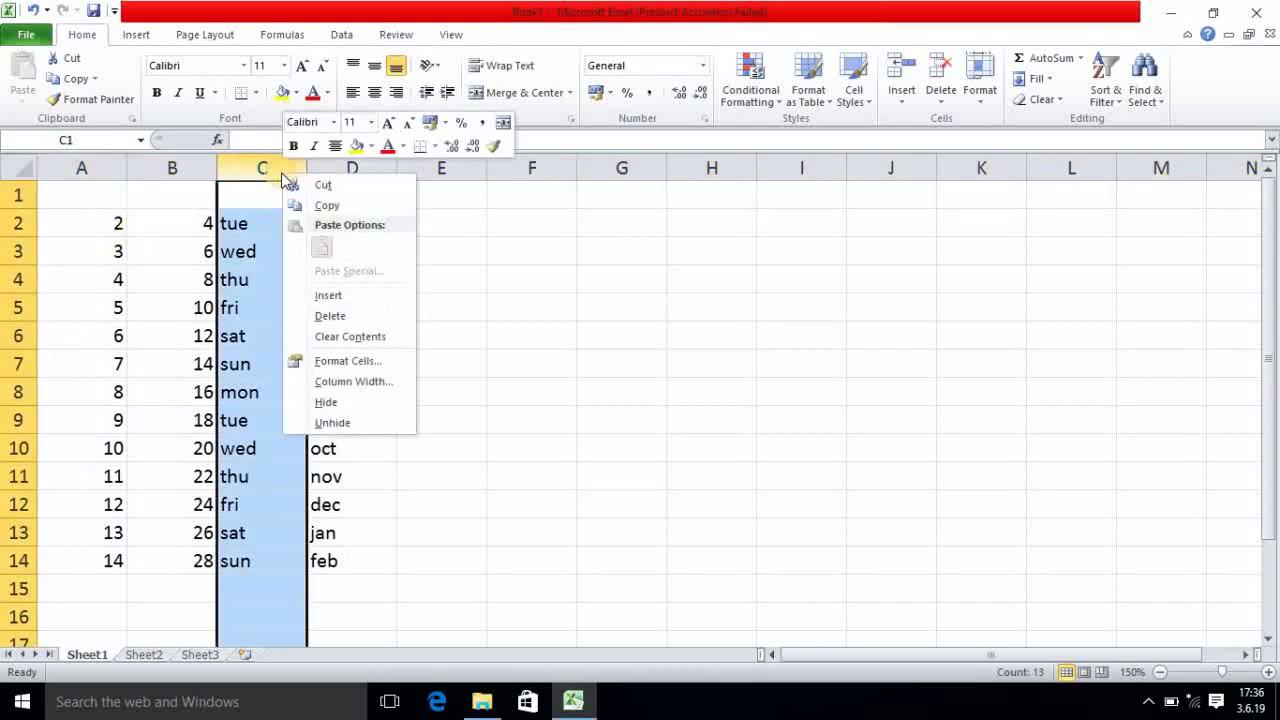
left_click(340, 295)
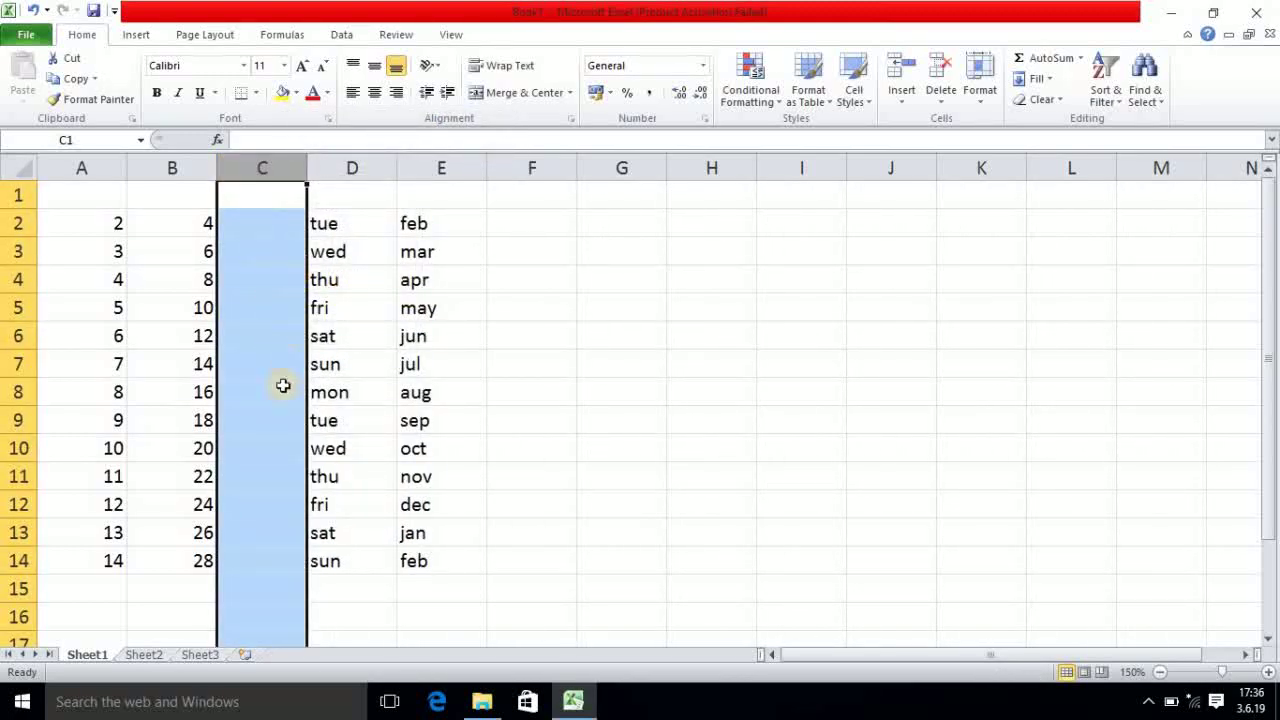
right_click(264, 171)
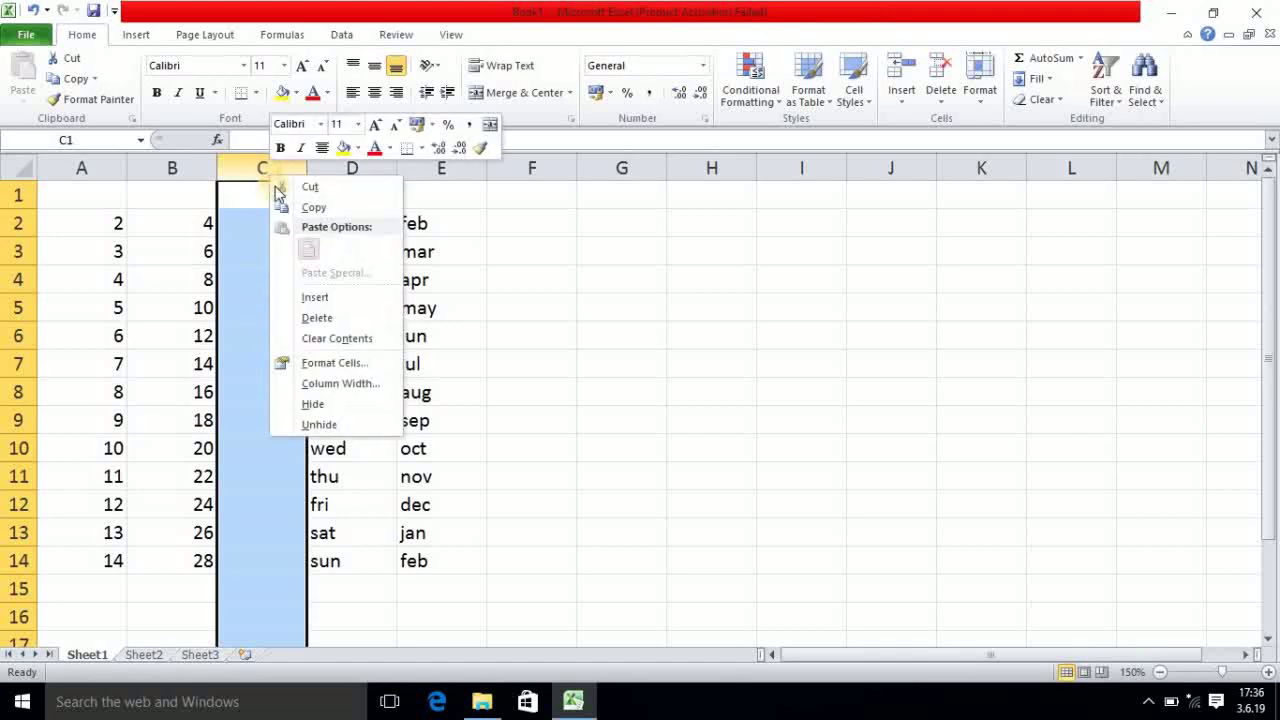
left_click(320, 319)
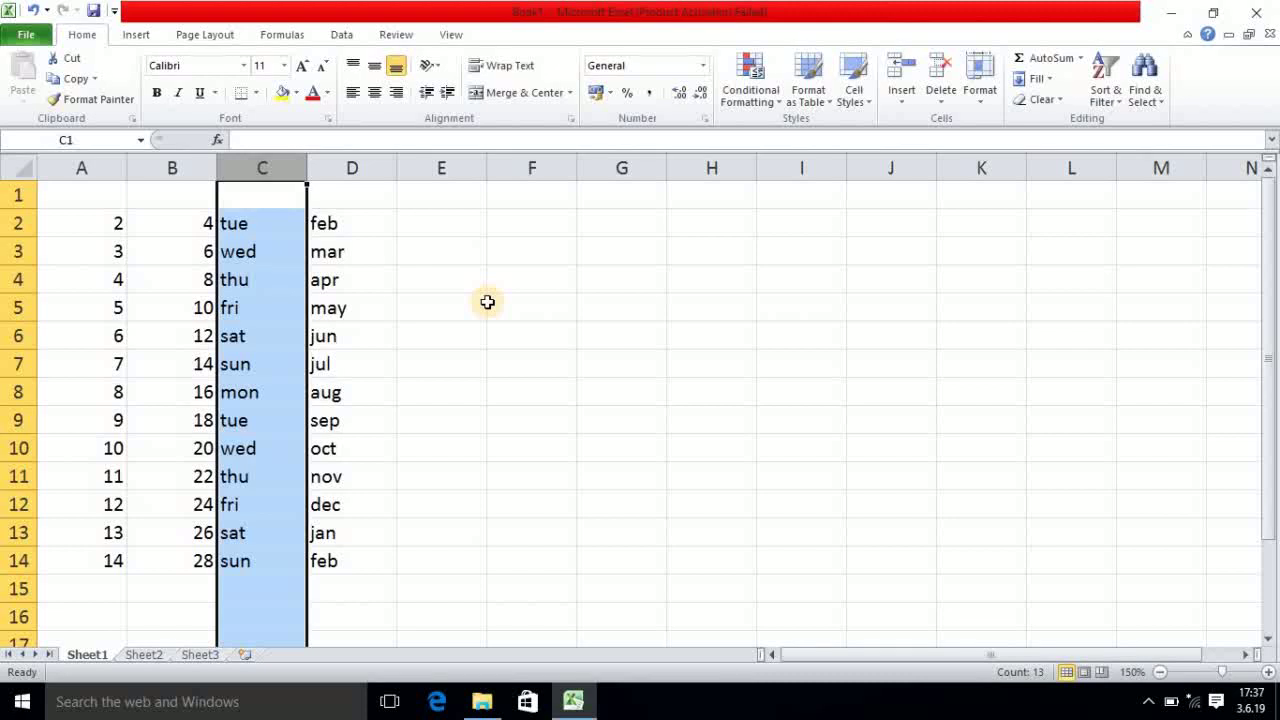
left_click(278, 167)
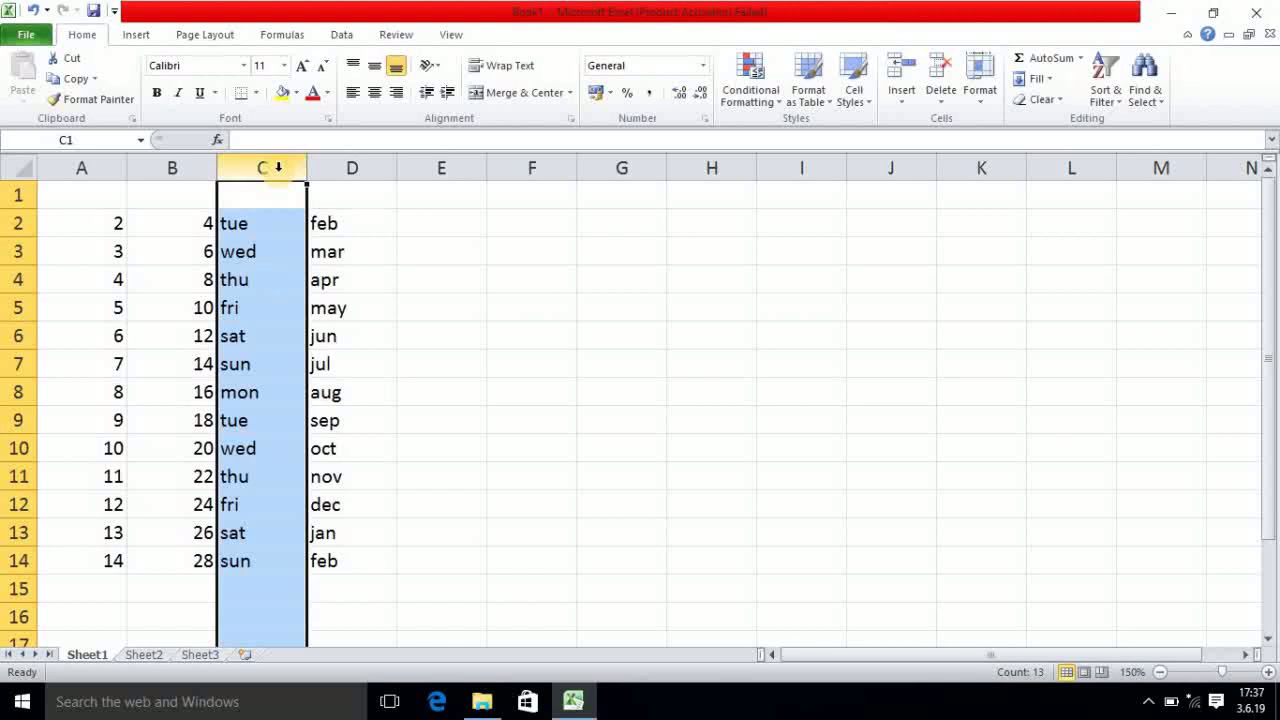
right_click(280, 169)
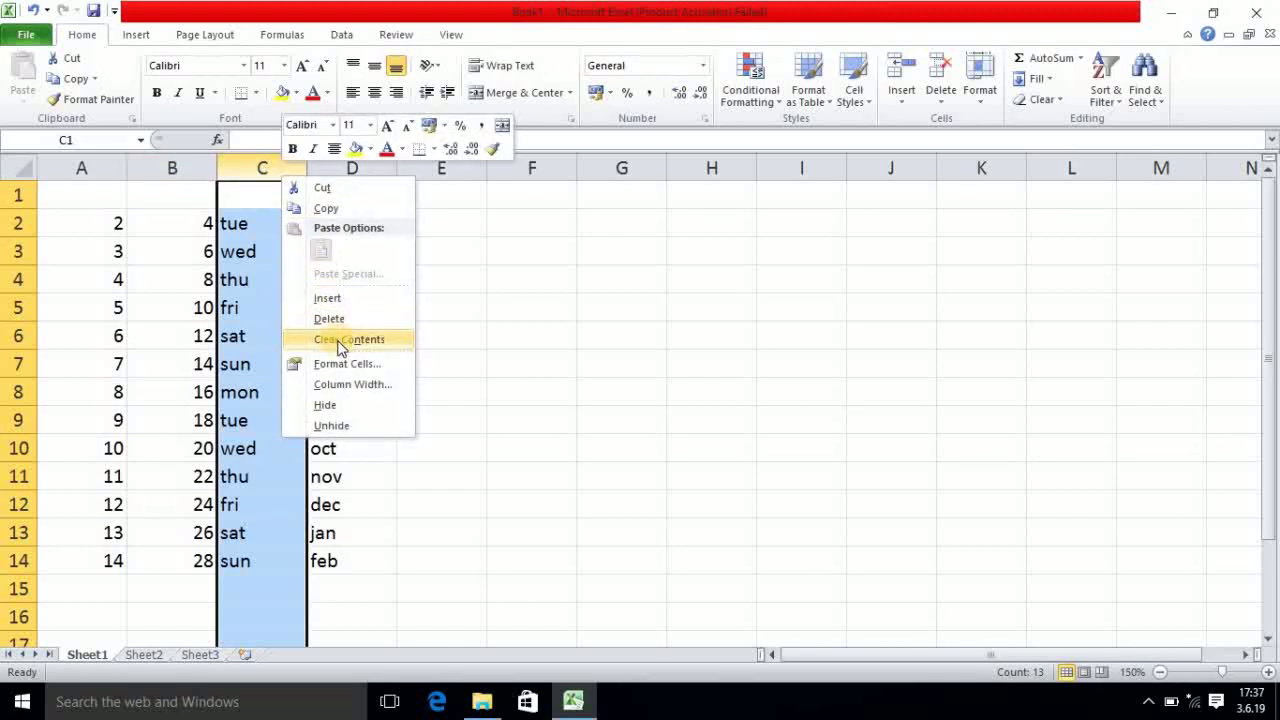
left_click(329, 404)
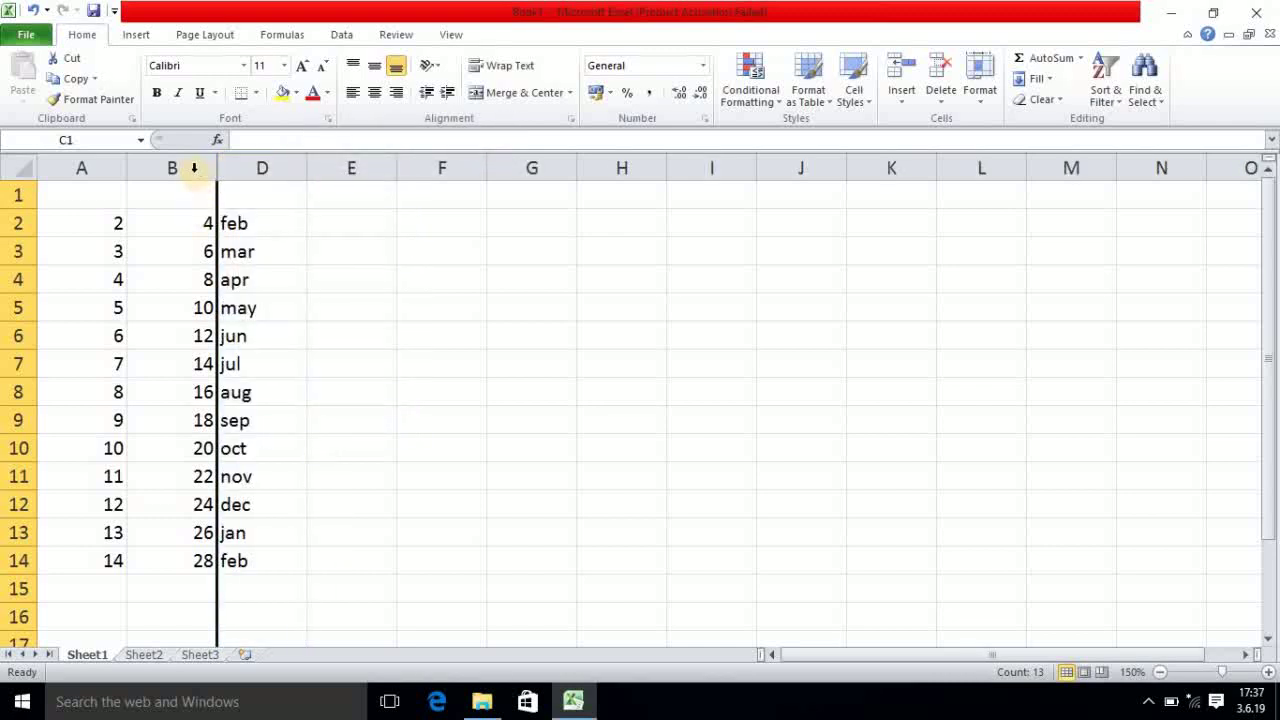
left_click_drag(190, 167, 246, 172)
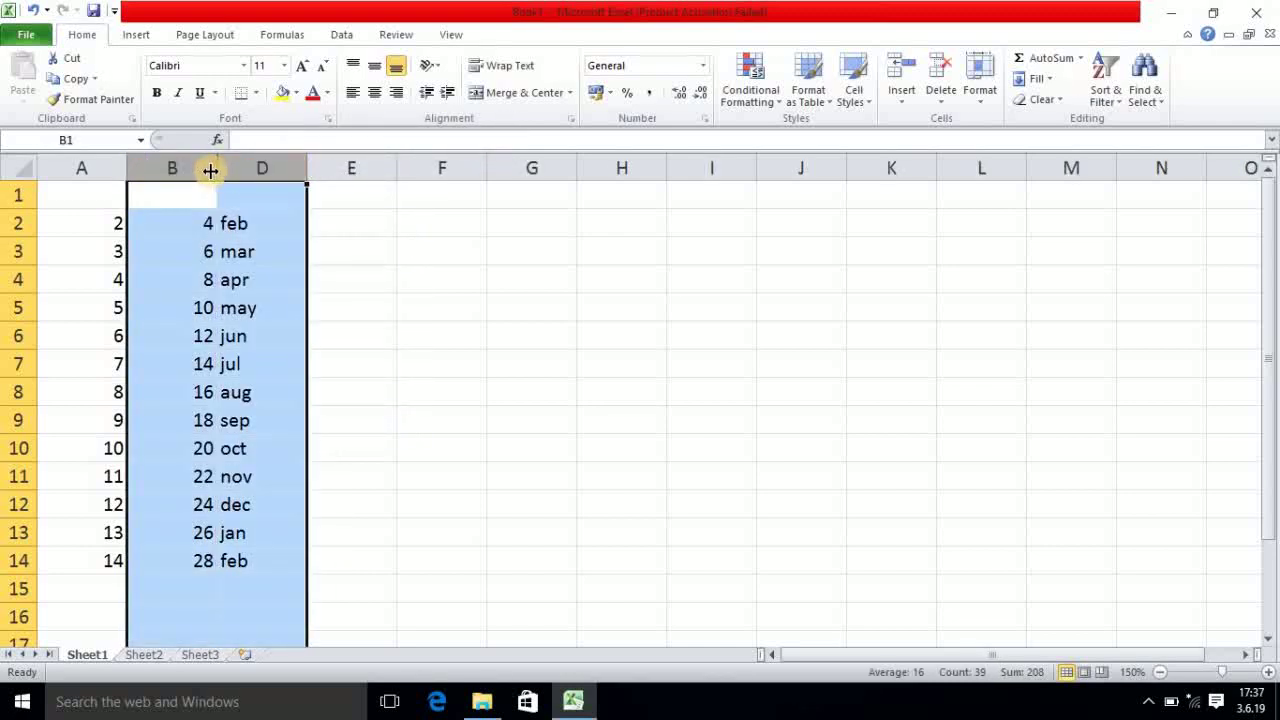
right_click(207, 170)
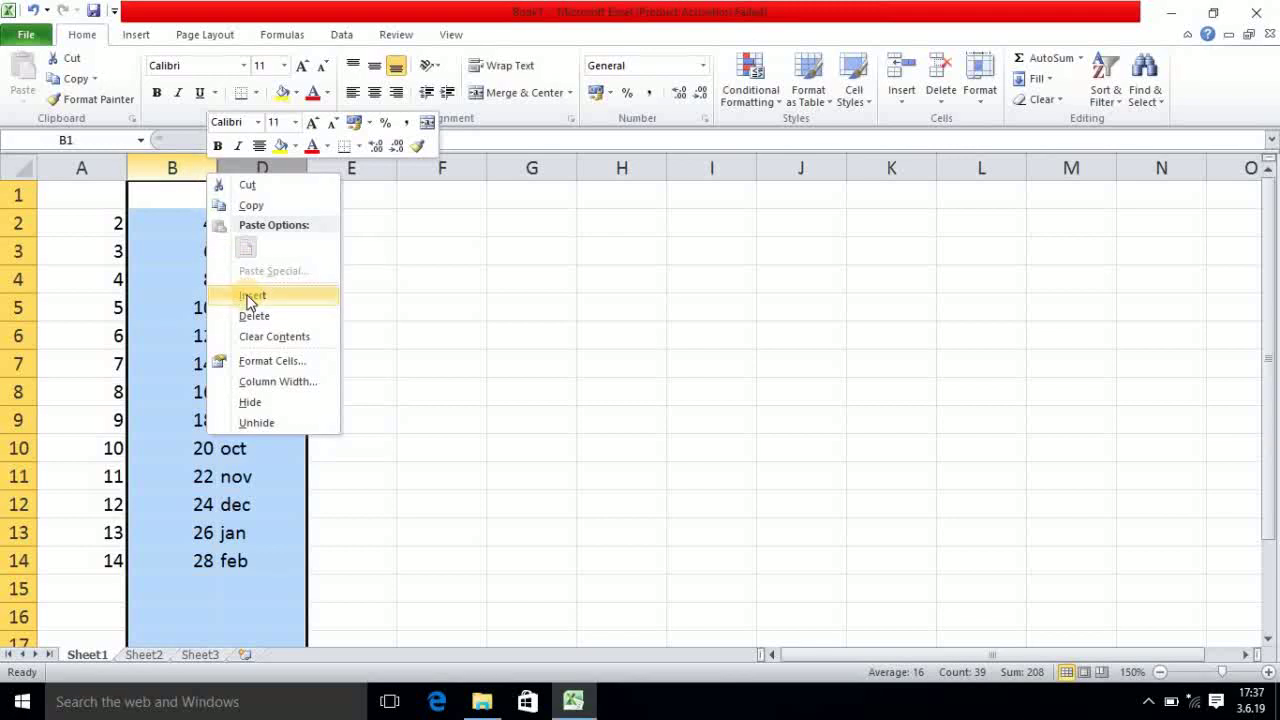
left_click(258, 424)
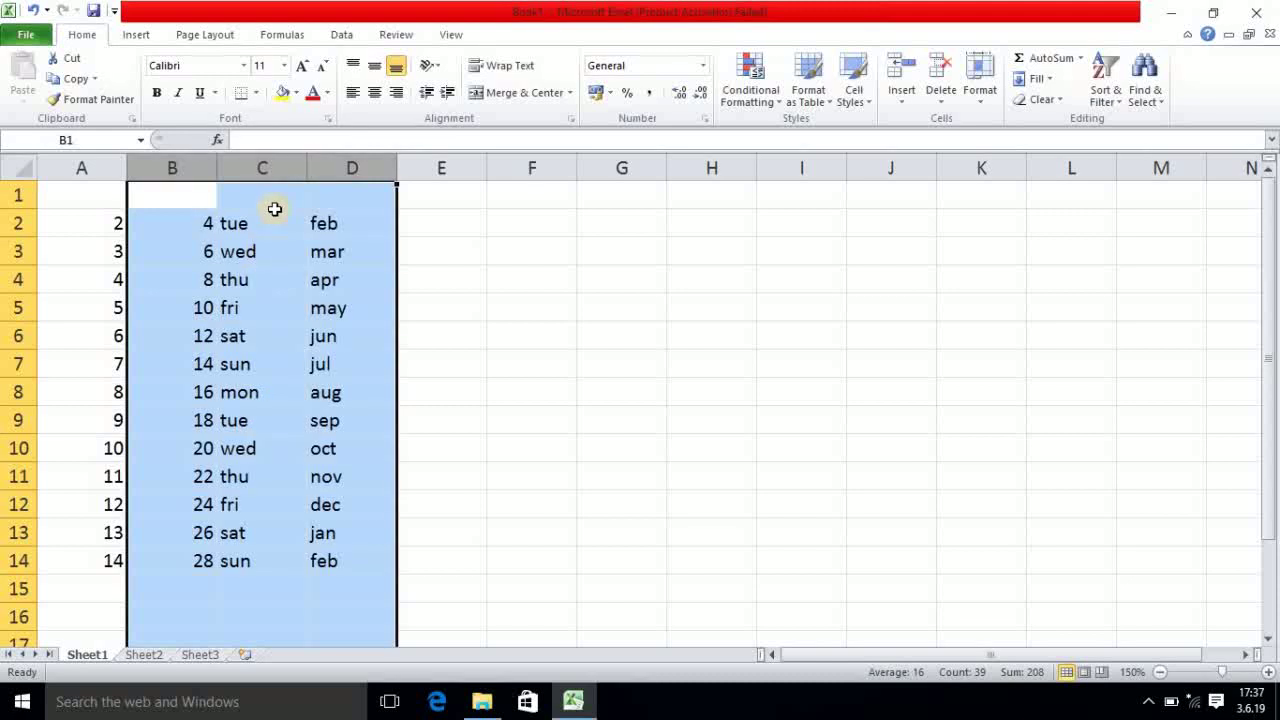
left_click(19, 251)
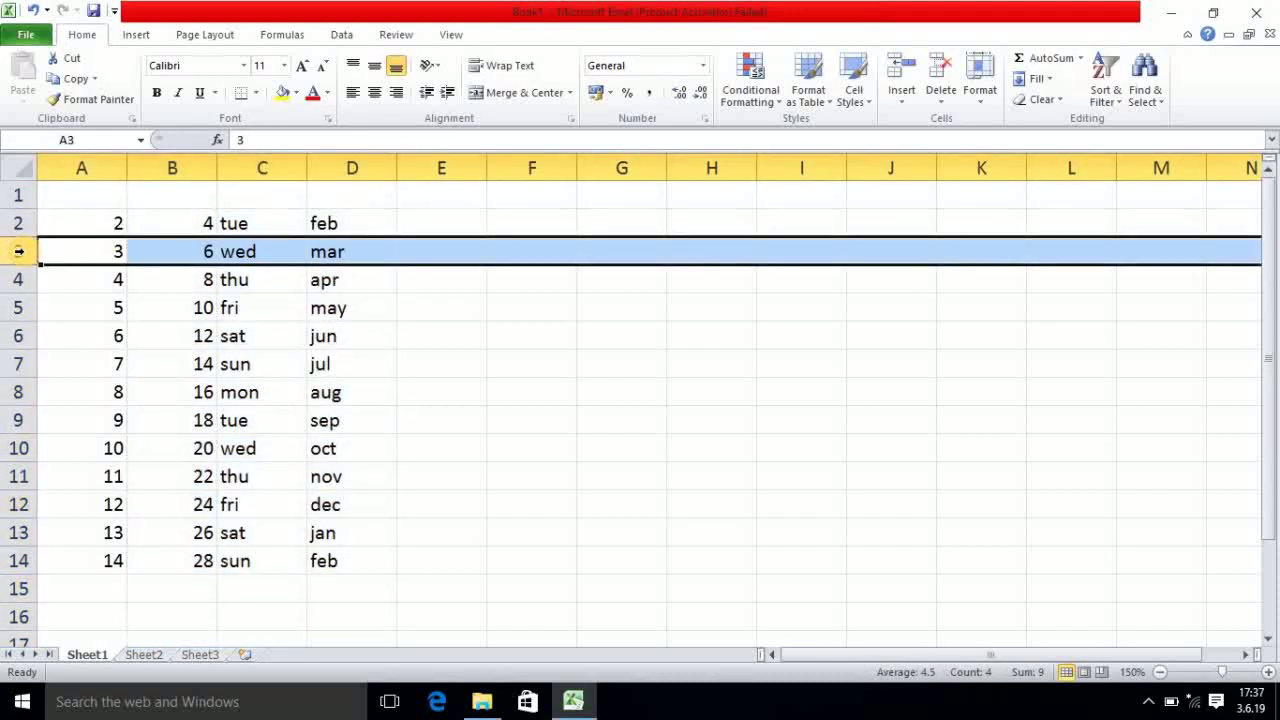
right_click(19, 251)
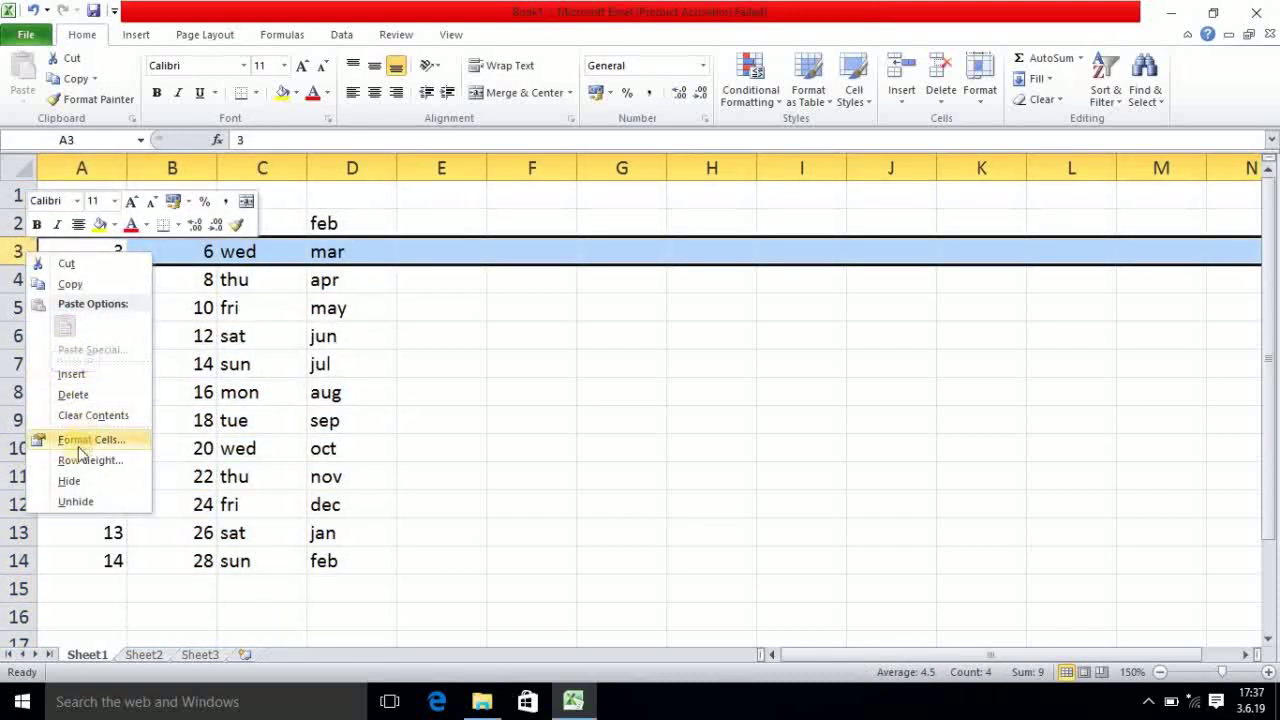
left_click(66, 481)
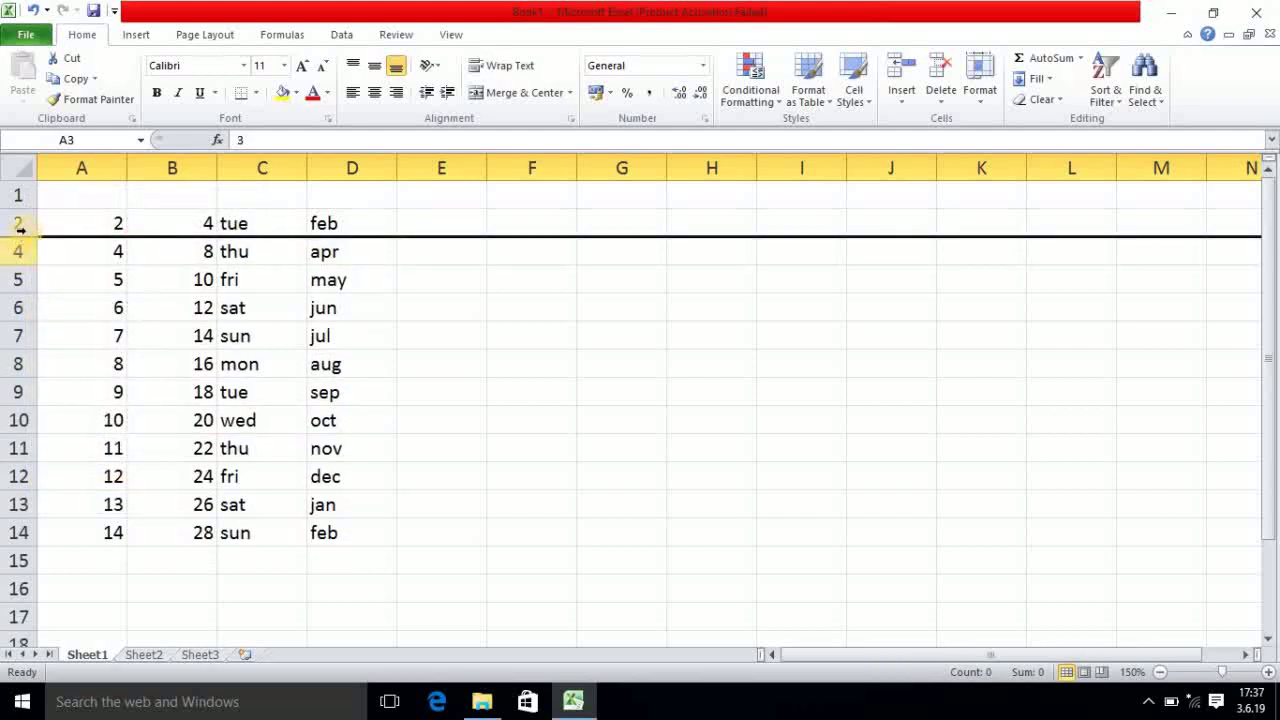
left_click_drag(19, 224, 21, 248)
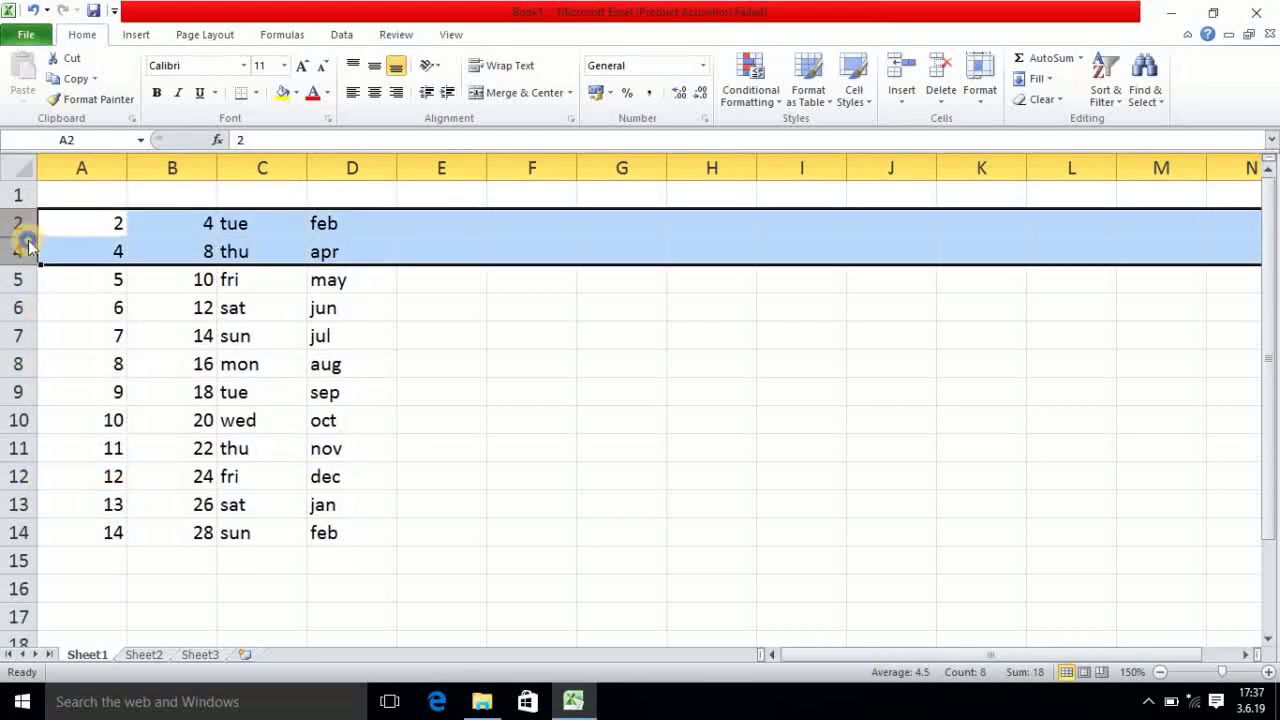
right_click(28, 245)
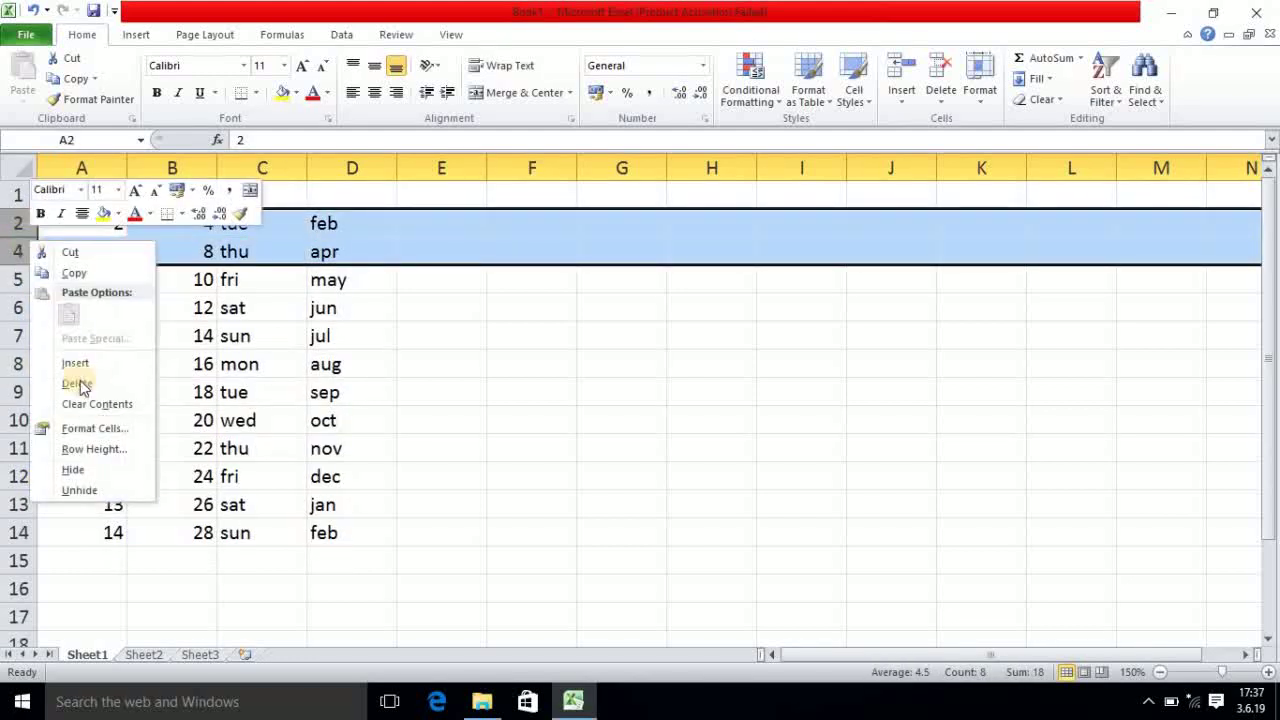
left_click(90, 495)
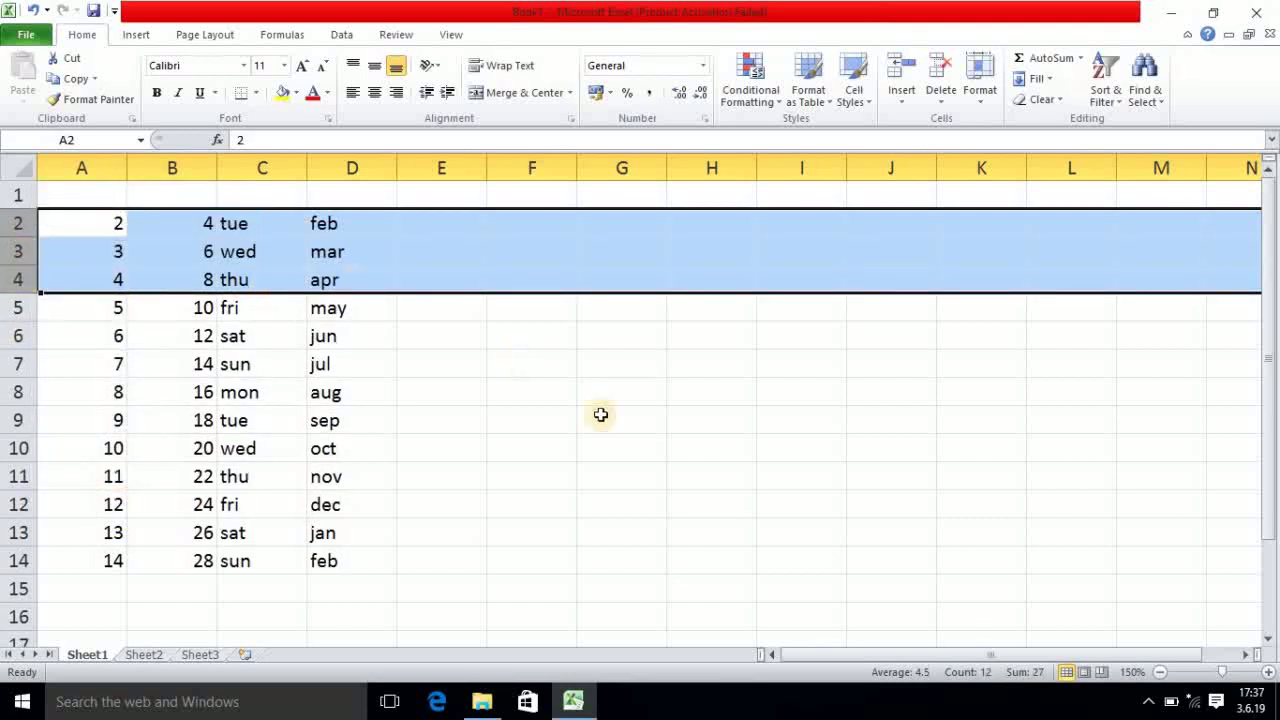